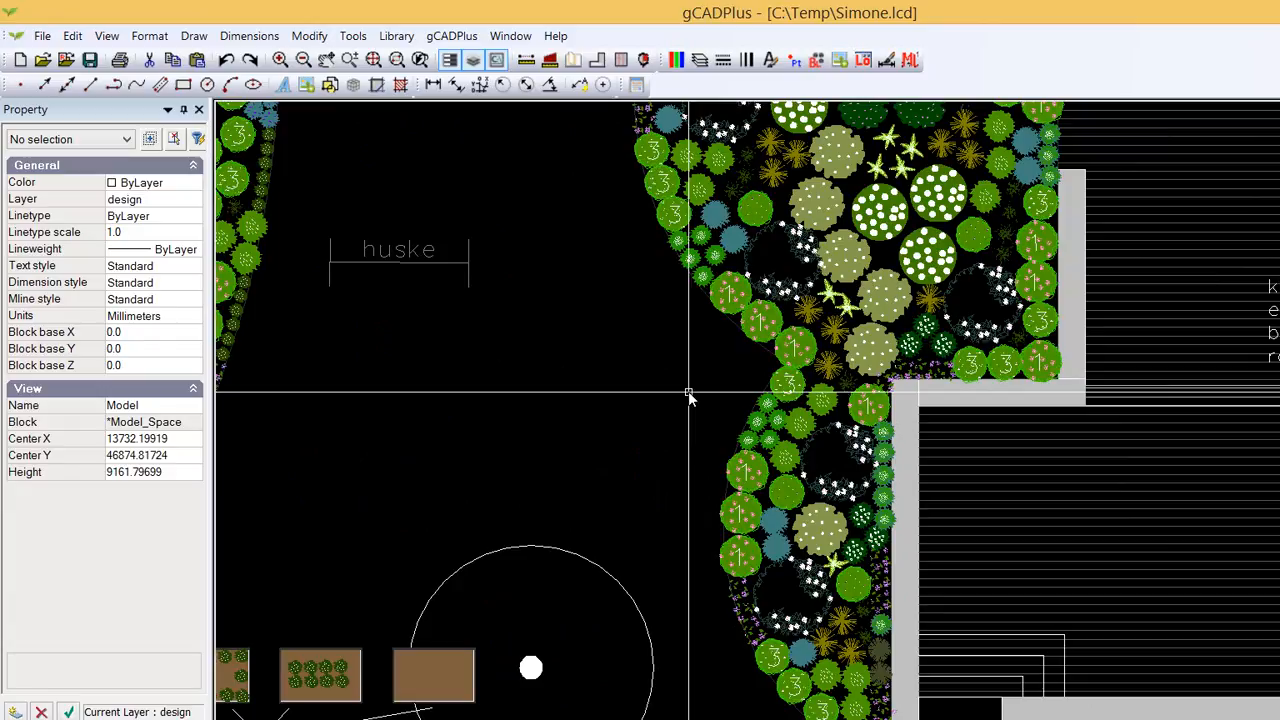
# - Switch to the BroadScaleTesting.lcd drawing window
pyautogui.click(515, 40)
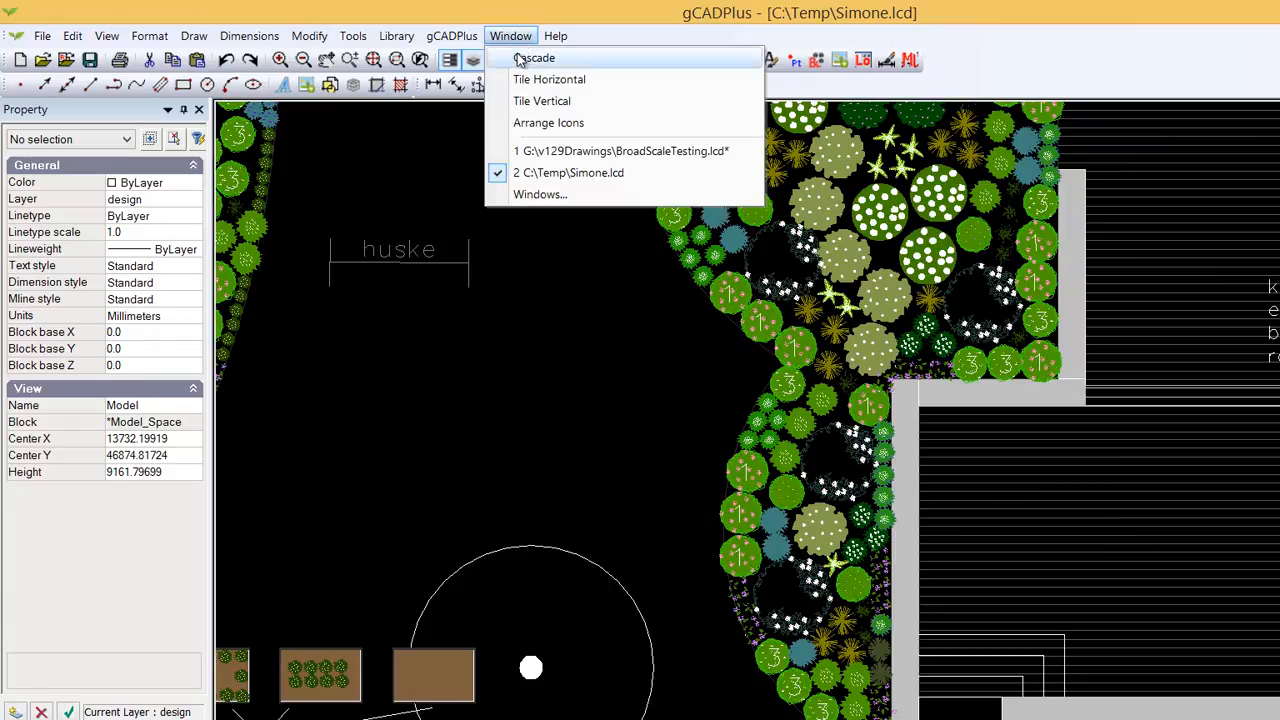
pyautogui.click(577, 155)
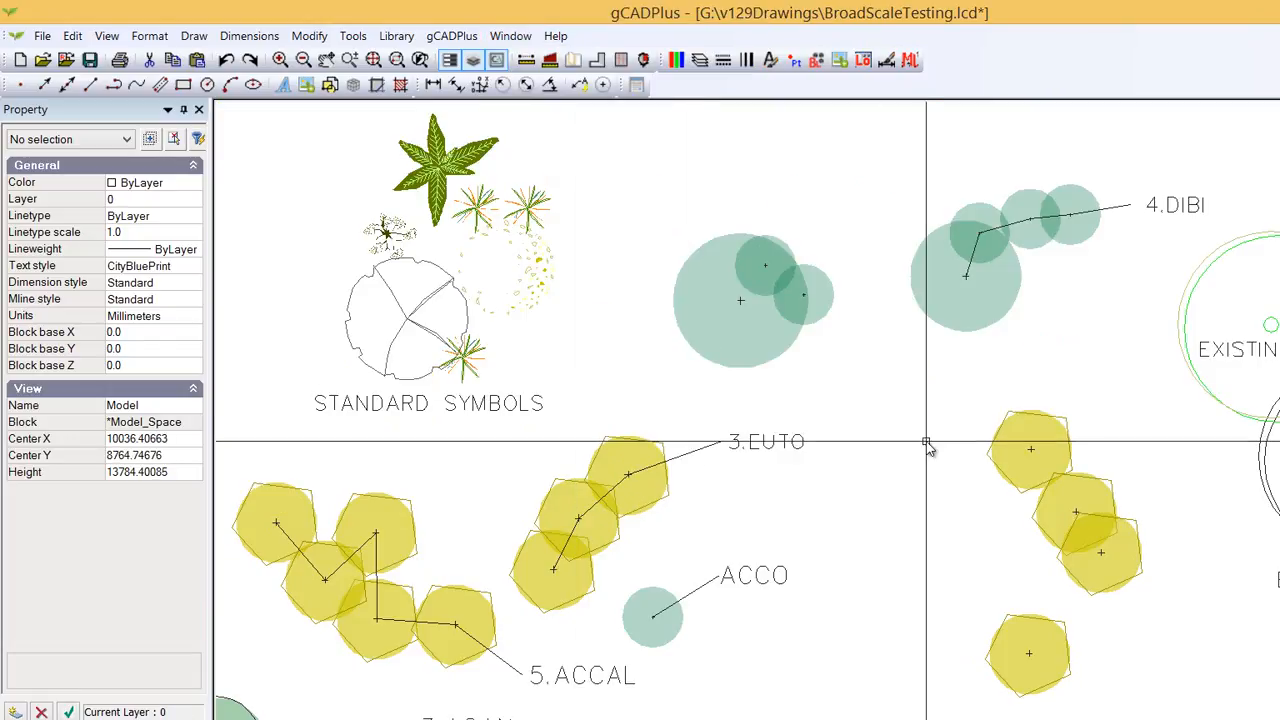
pyautogui.scroll(-1, 883, 509)
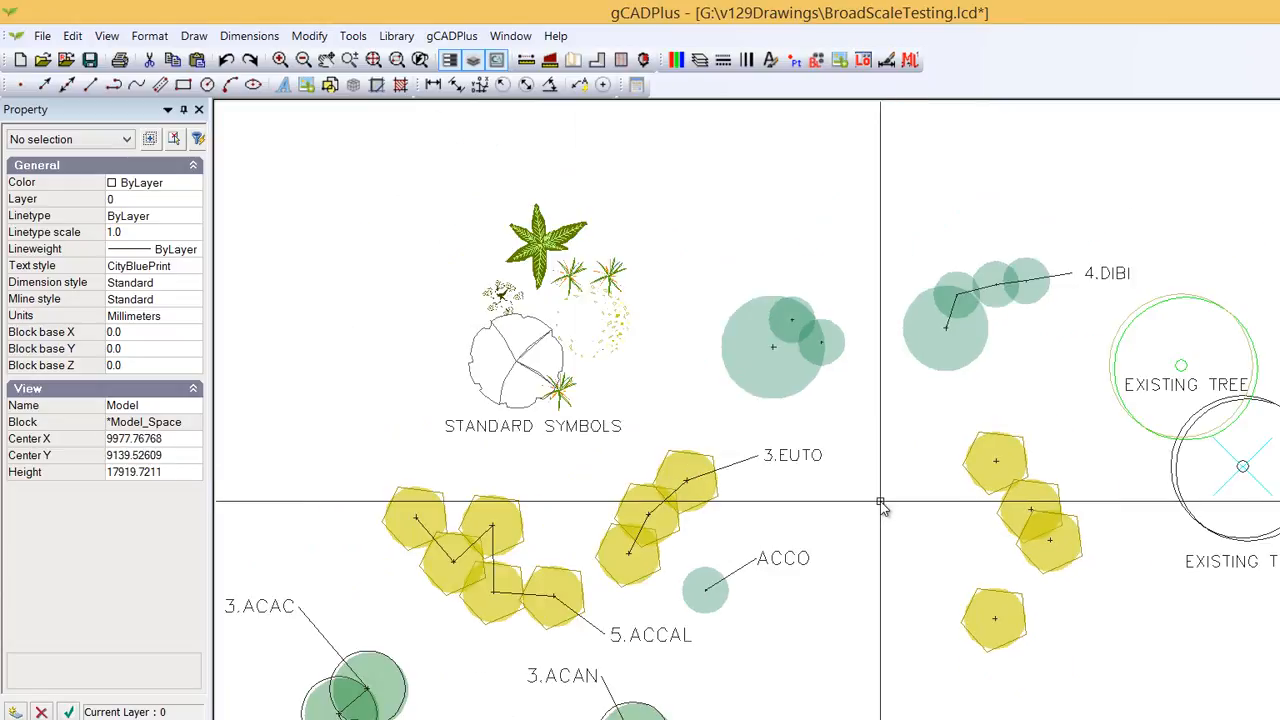
# - Change the drawing's background colour to dark
pyautogui.click(108, 37)
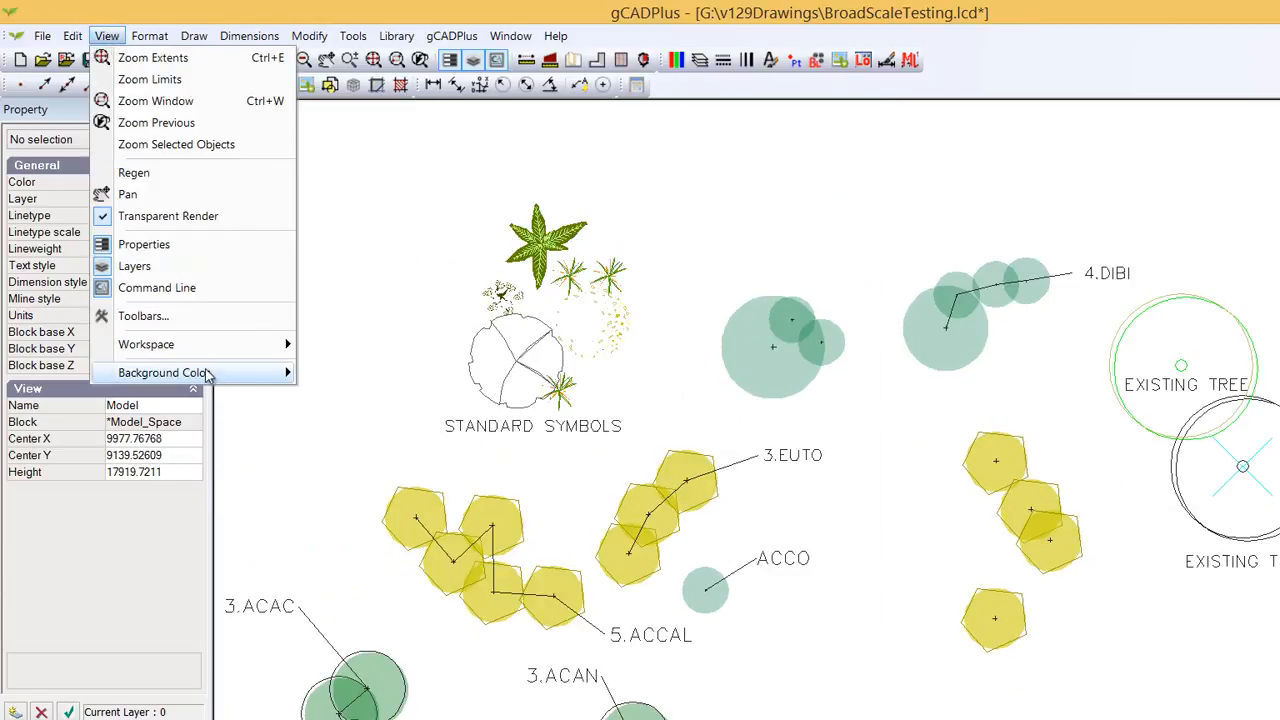
pyautogui.moveTo(273, 376)
pyautogui.click(343, 395)
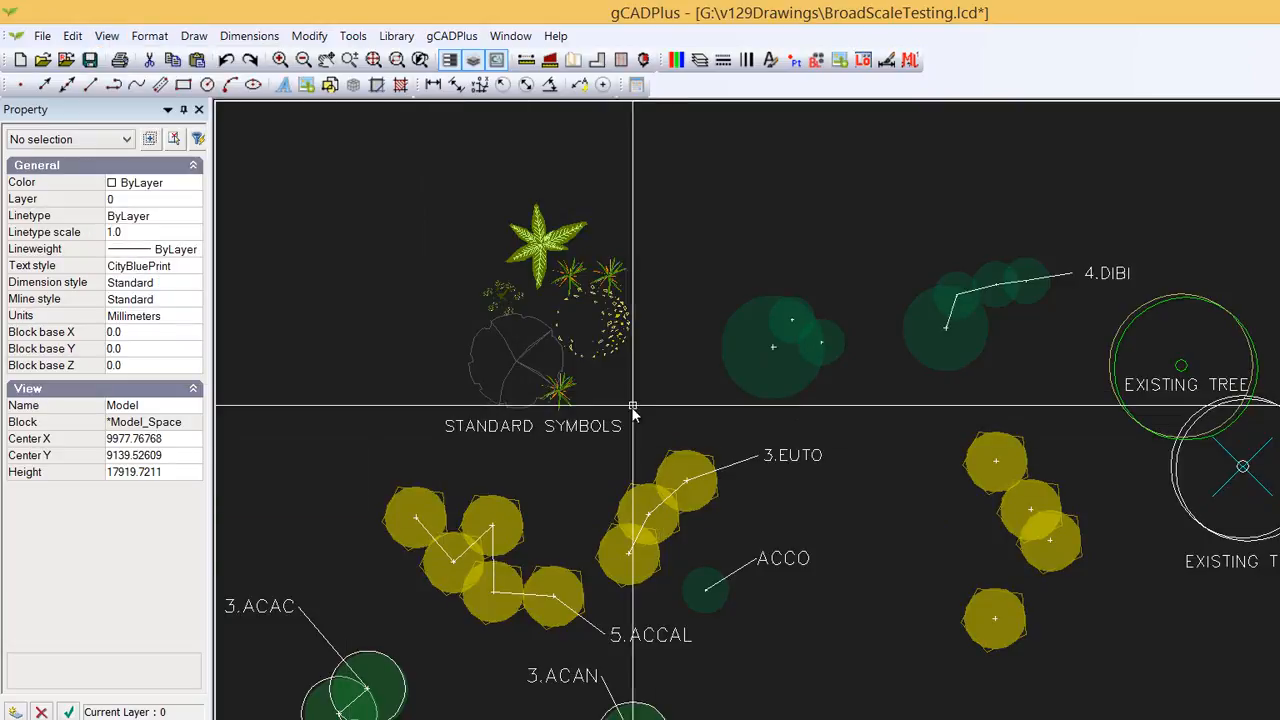
# - Select the standard symbols group and its STANDARD SYMBOLS label and delete them
pyautogui.scroll(2, 530, 337)
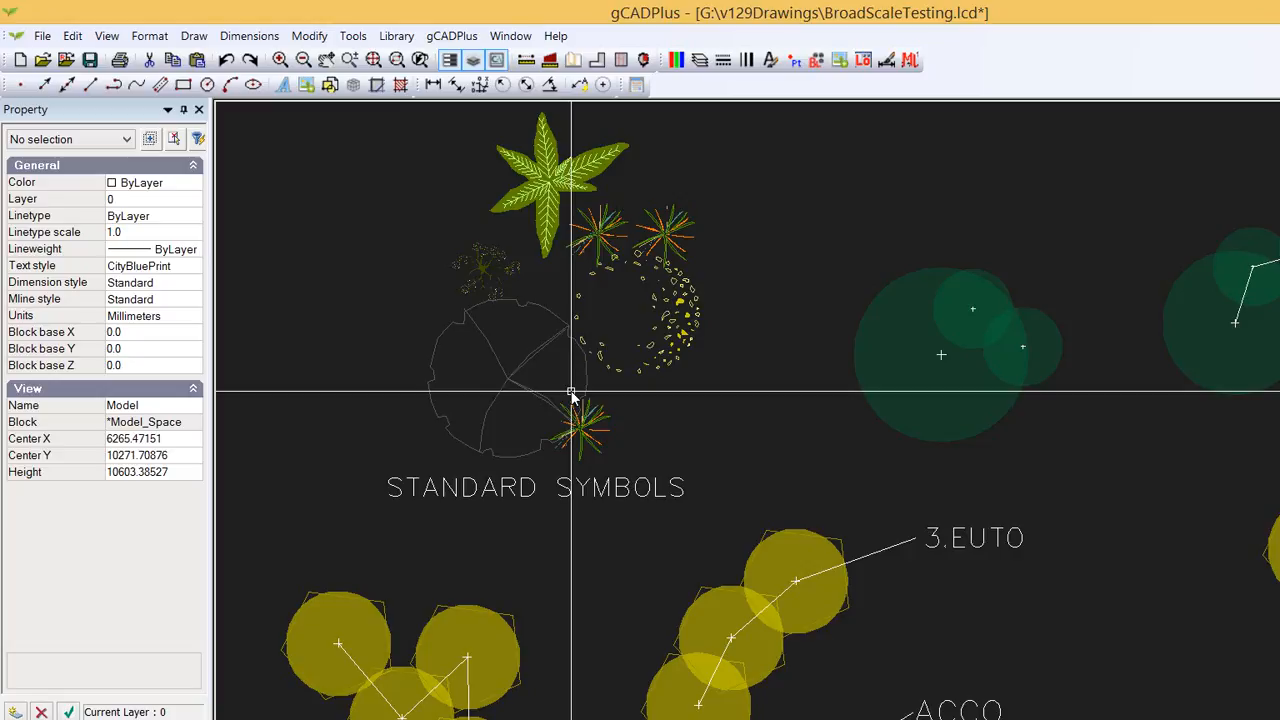
pyautogui.scroll(-1, 614, 358)
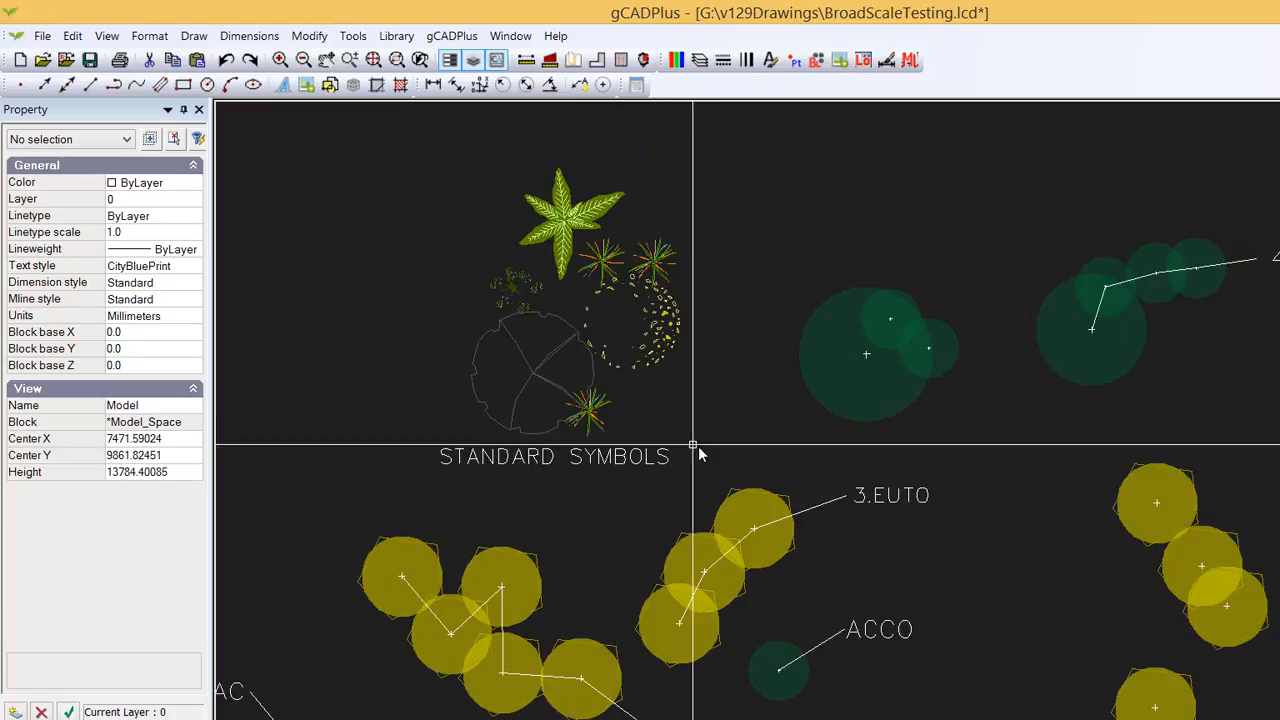
pyautogui.click(715, 474)
pyautogui.click(411, 206)
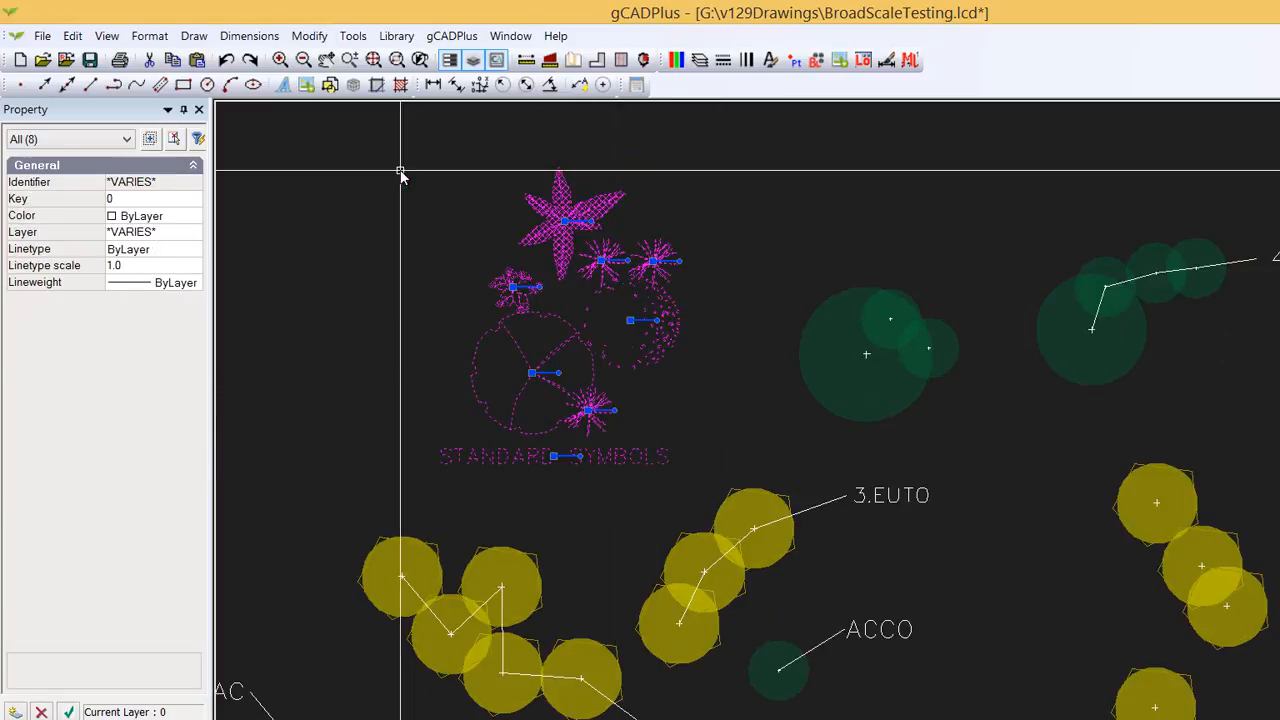
pyautogui.press('Delete')
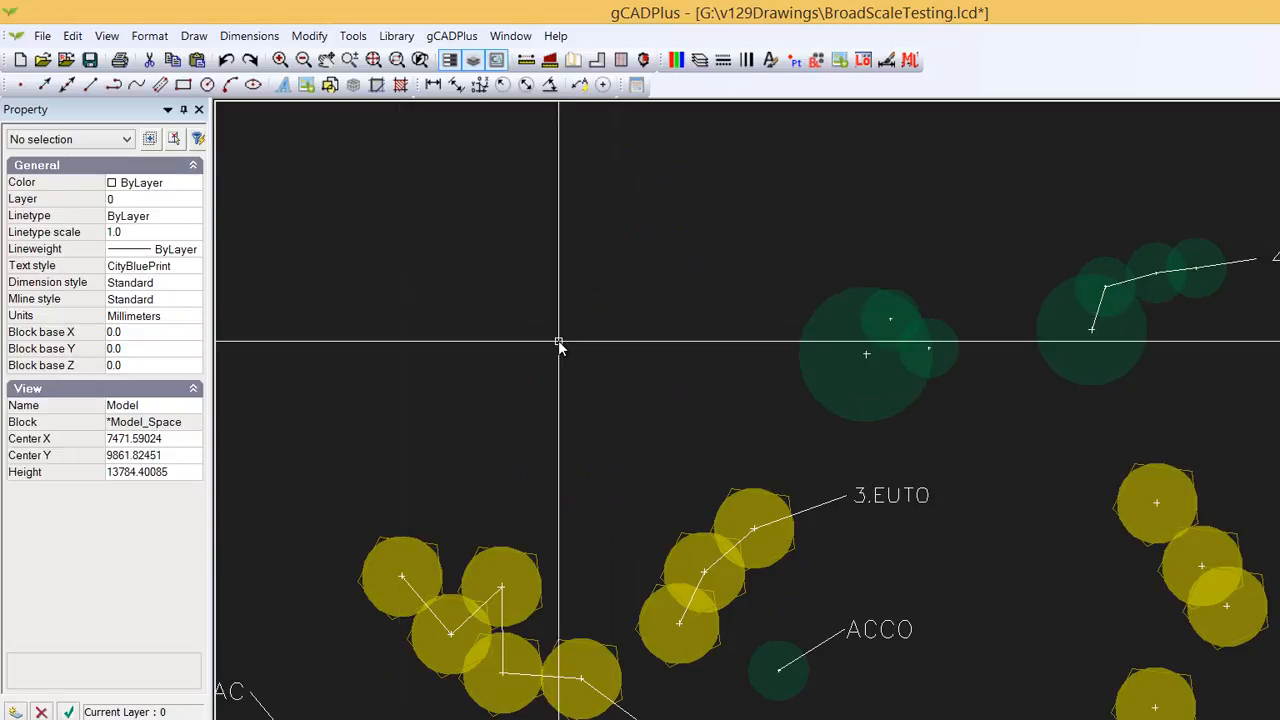
# - Open the BroadScale symbol library and preview each symbol file, then close the file dialog
pyautogui.scroll(-2, 560, 343)
pyautogui.moveTo(788, 614); pyautogui.dragTo(766, 497, button='middle')
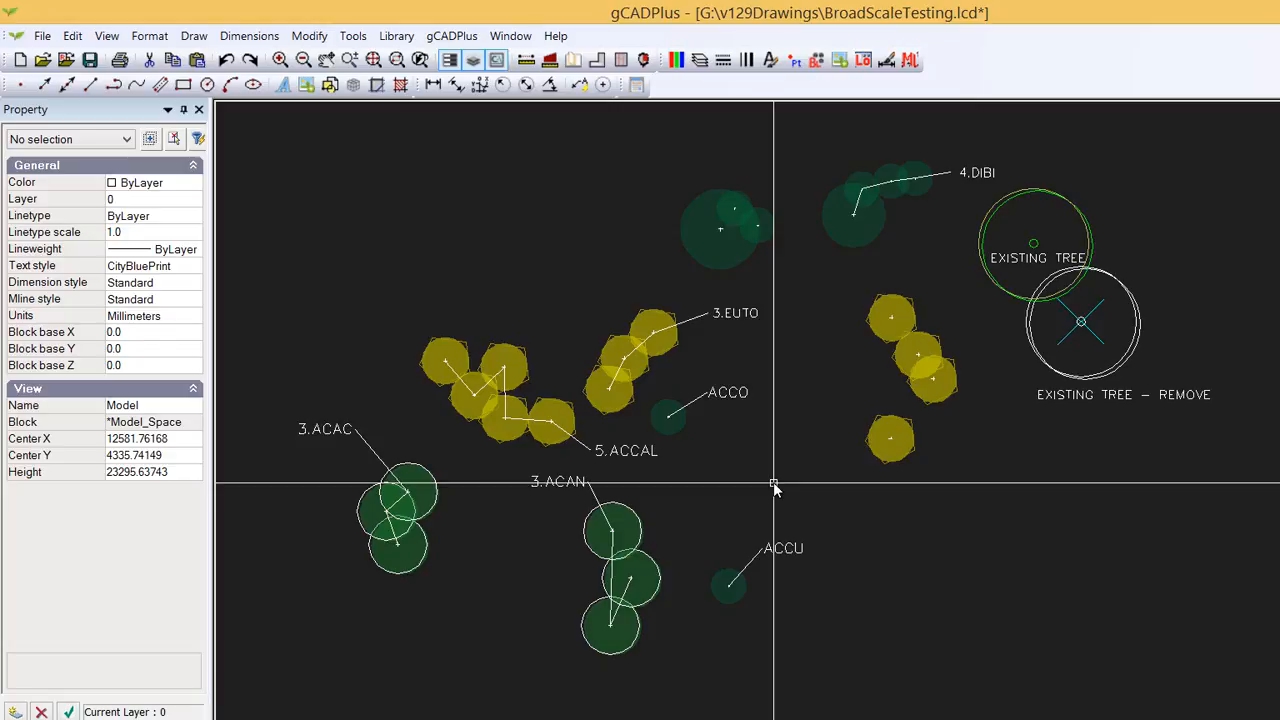
pyautogui.scroll(1, 792, 487)
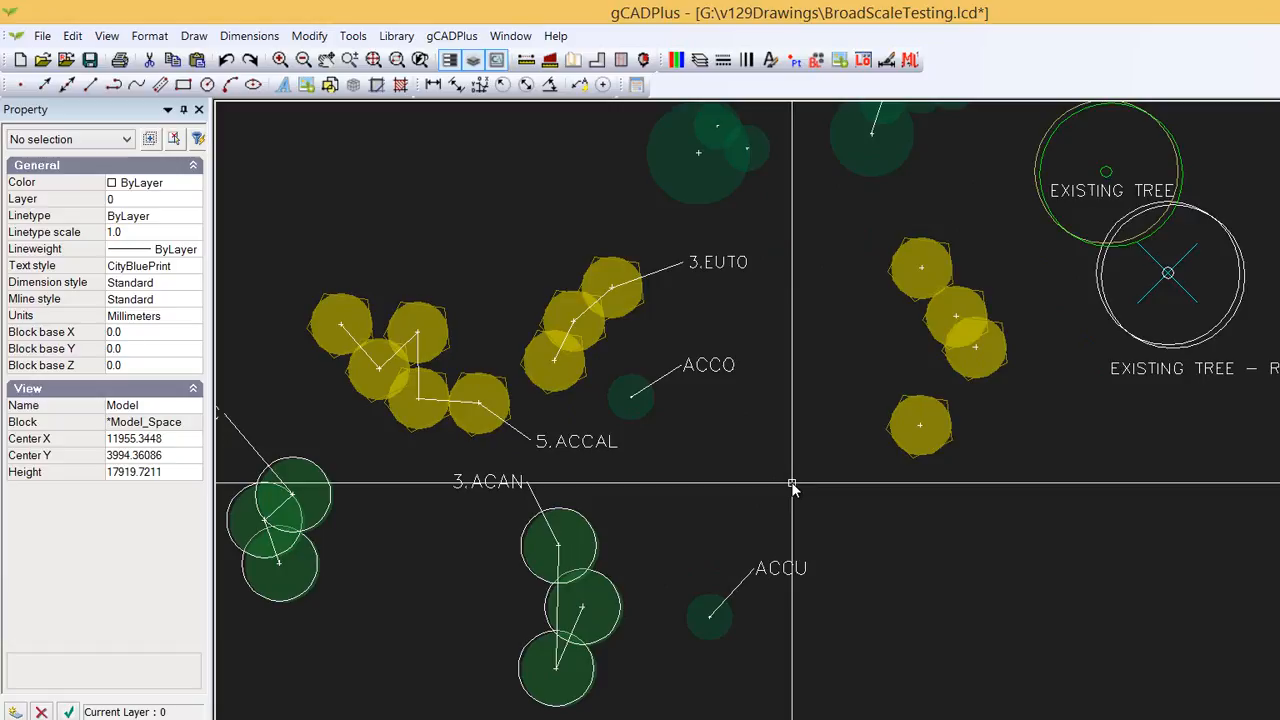
pyautogui.click(396, 37)
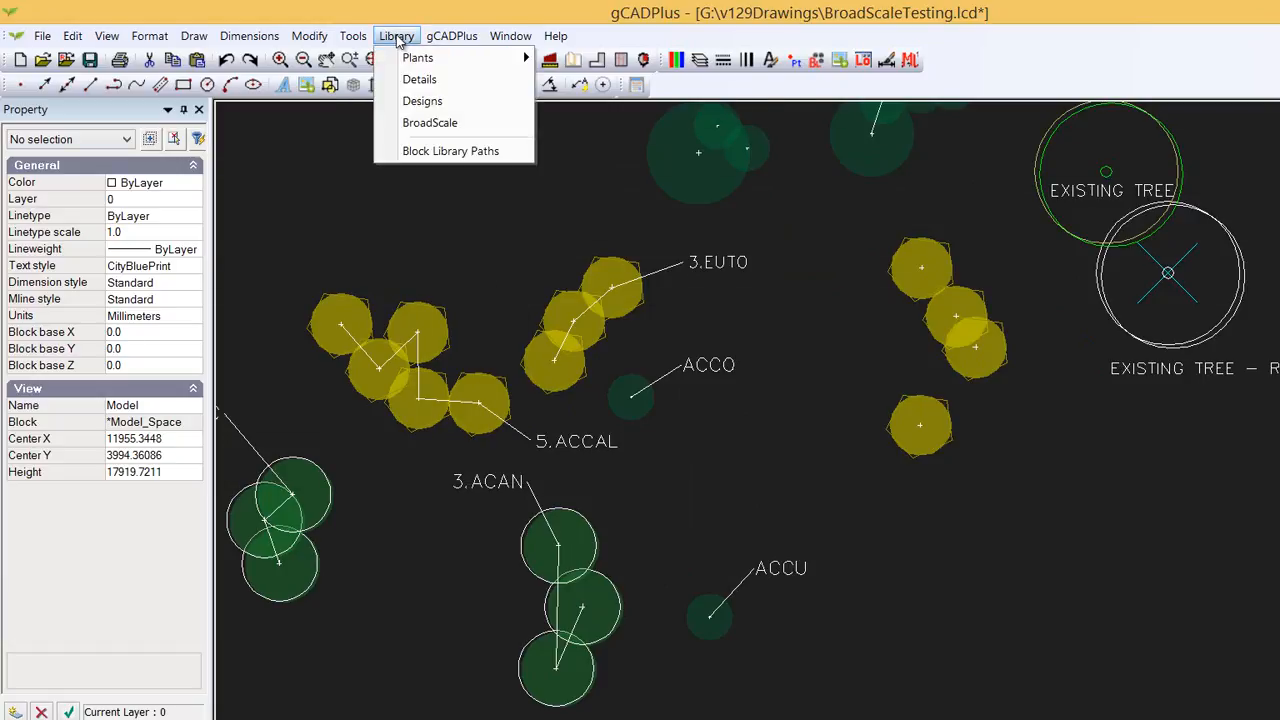
pyautogui.click(433, 123)
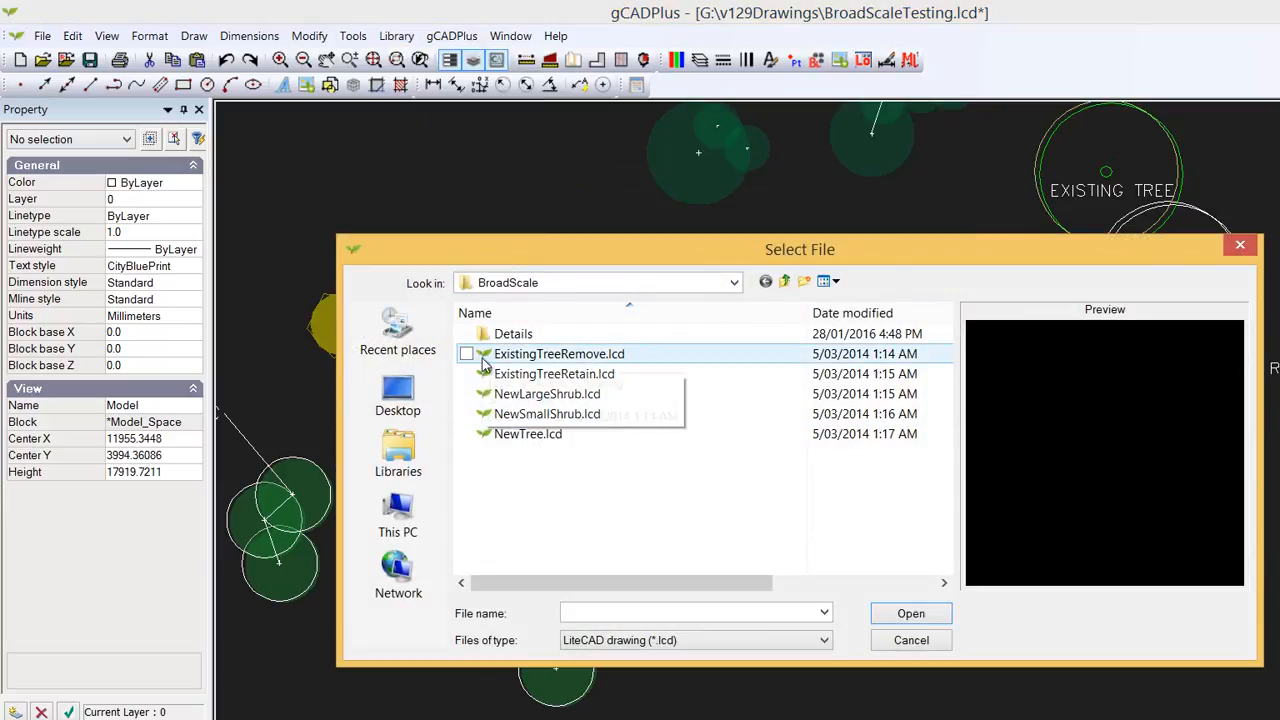
pyautogui.click(483, 358)
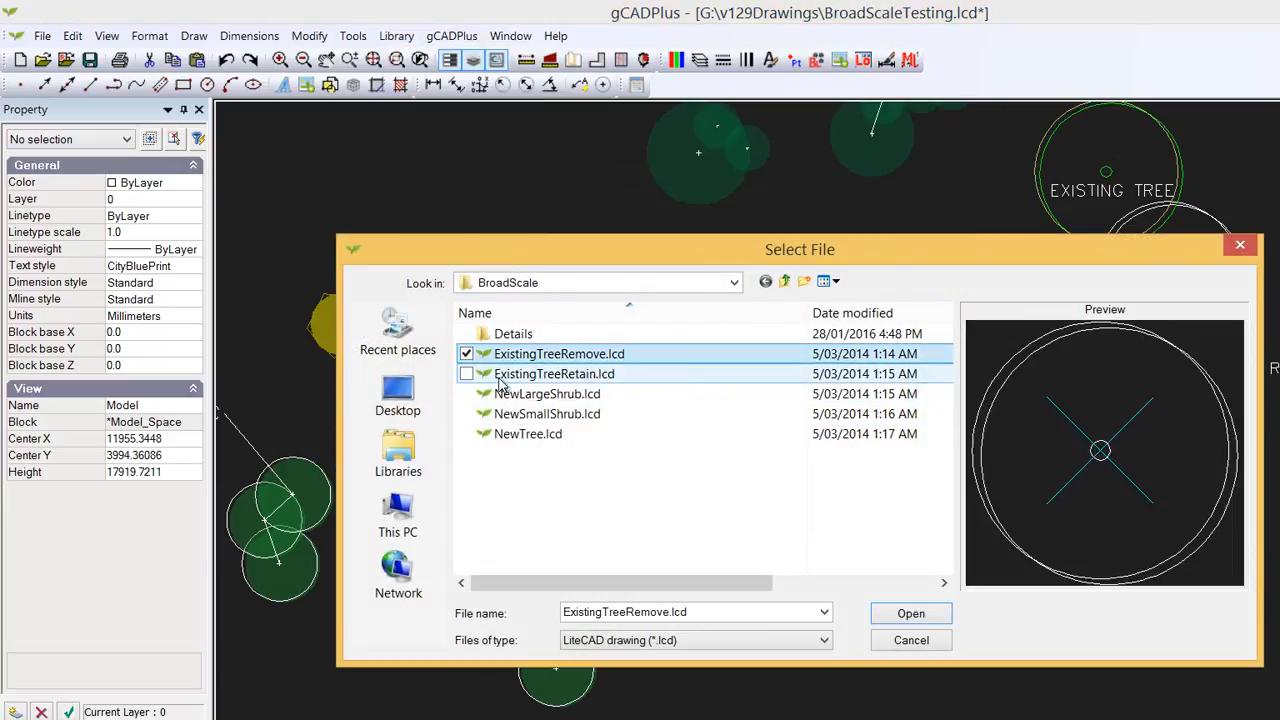
pyautogui.click(489, 376)
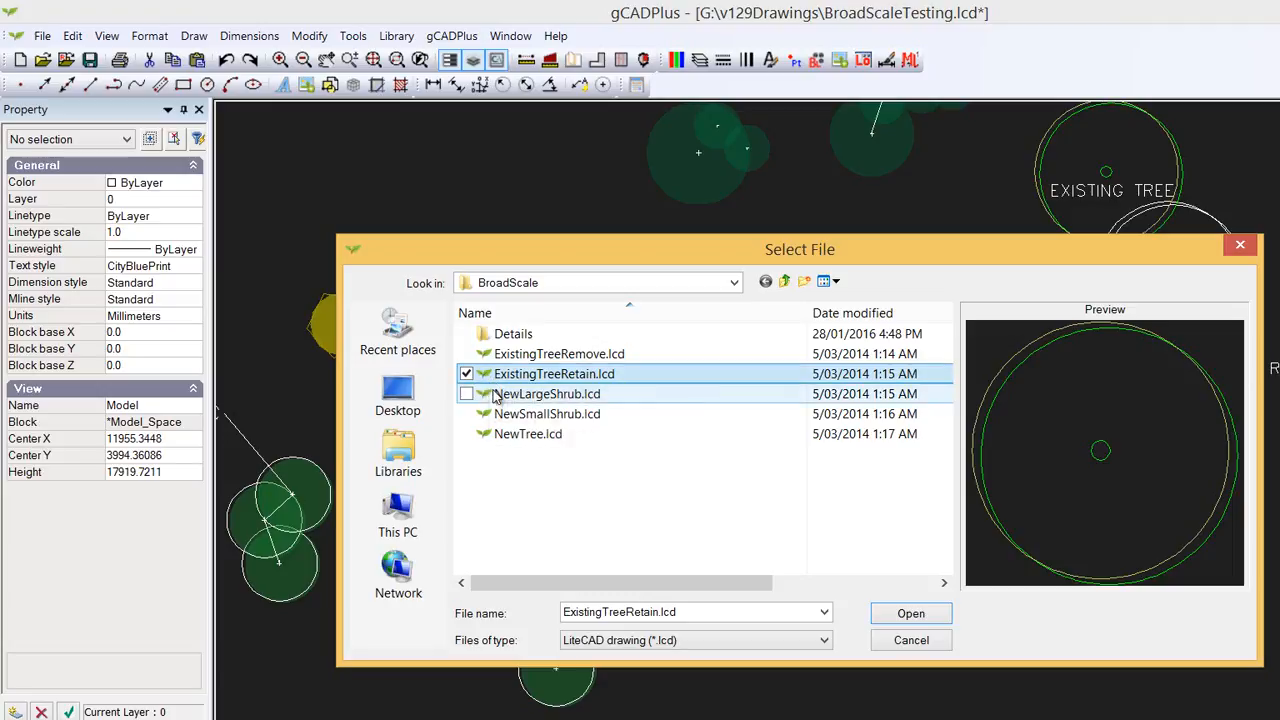
pyautogui.click(490, 396)
pyautogui.click(492, 416)
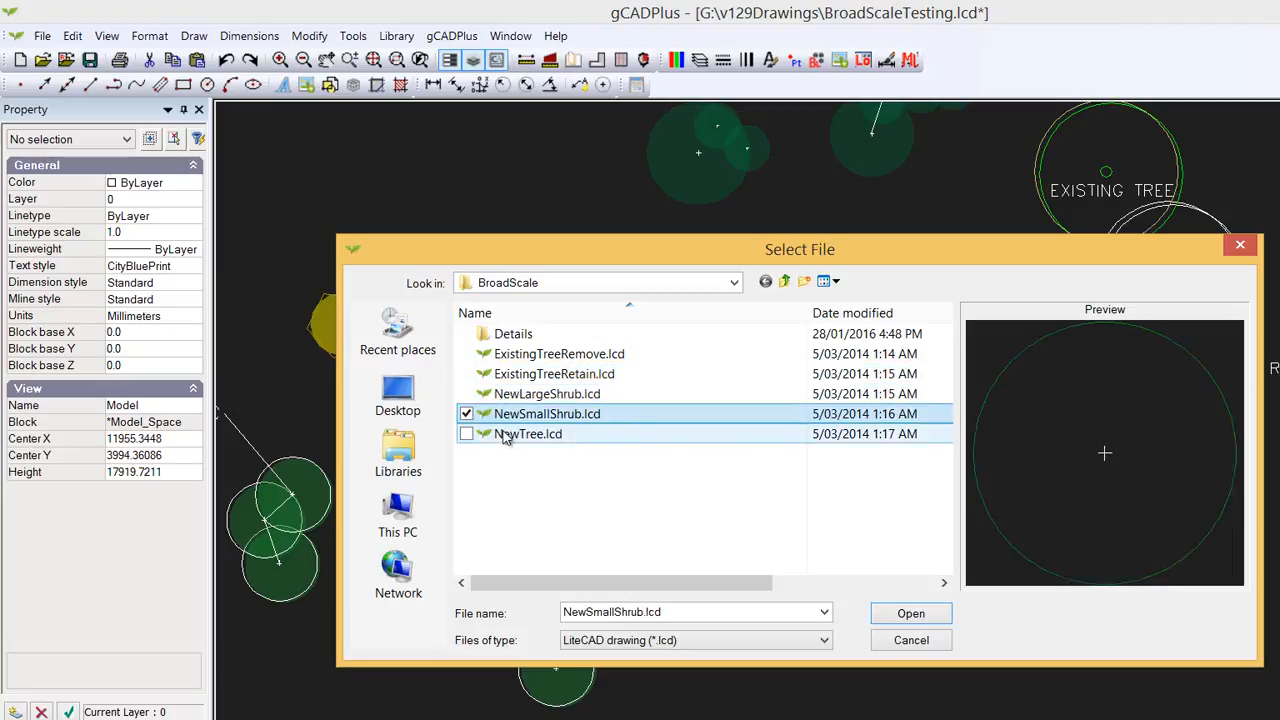
pyautogui.click(504, 437)
pyautogui.click(910, 641)
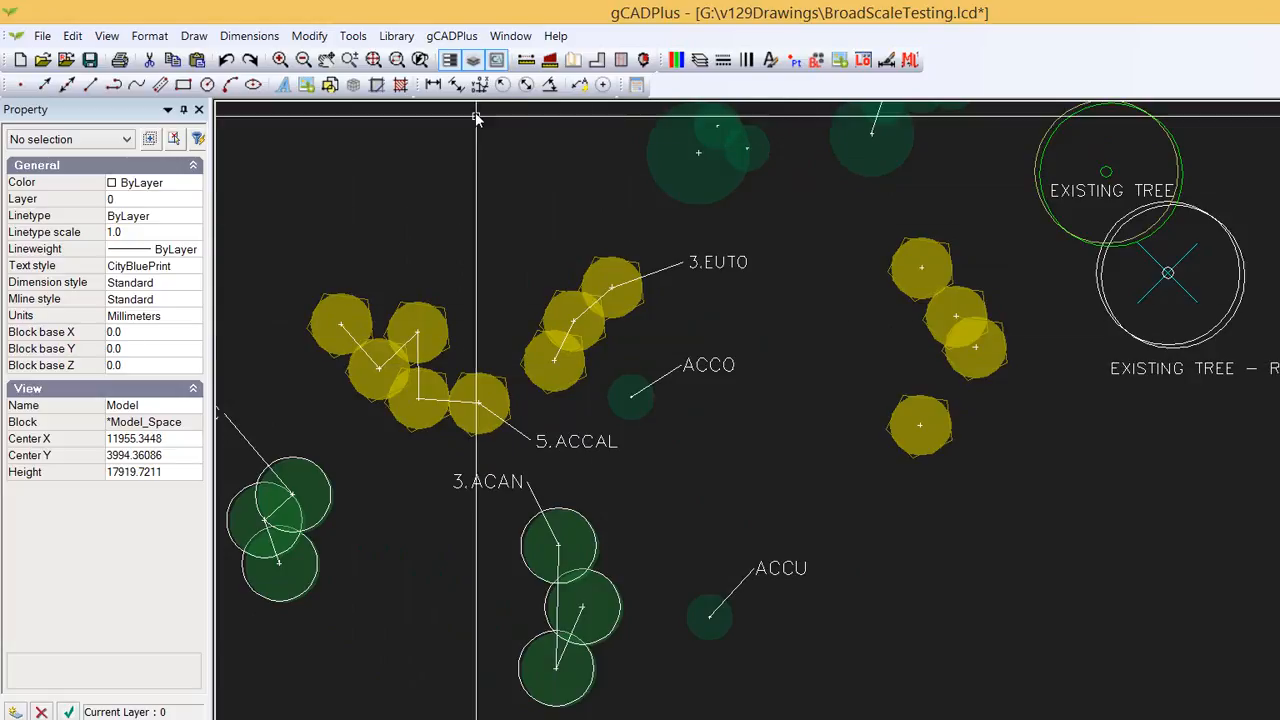
# - Start the BroadScale label-group-of-symbols command and choose Citharexylum quadrangulare (Fiddlewood, CIQU) as the plant
pyautogui.click(451, 36)
pyautogui.moveTo(485, 58)
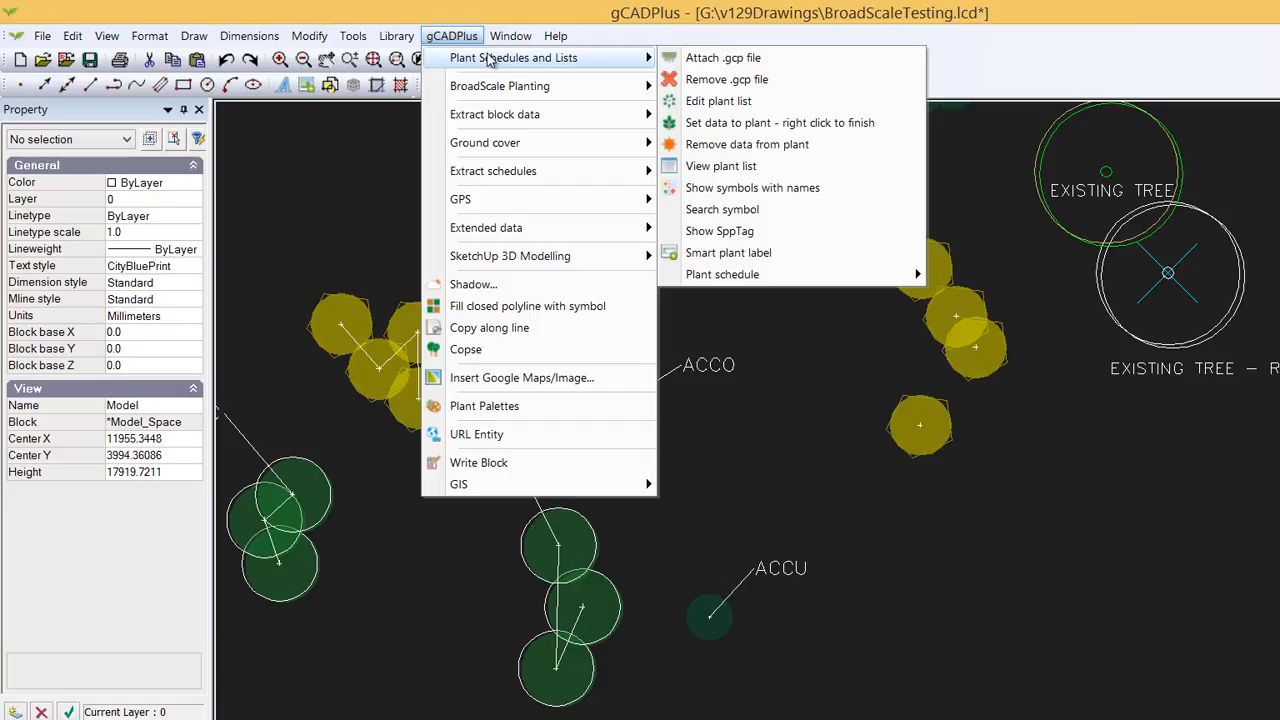
pyautogui.moveTo(503, 86)
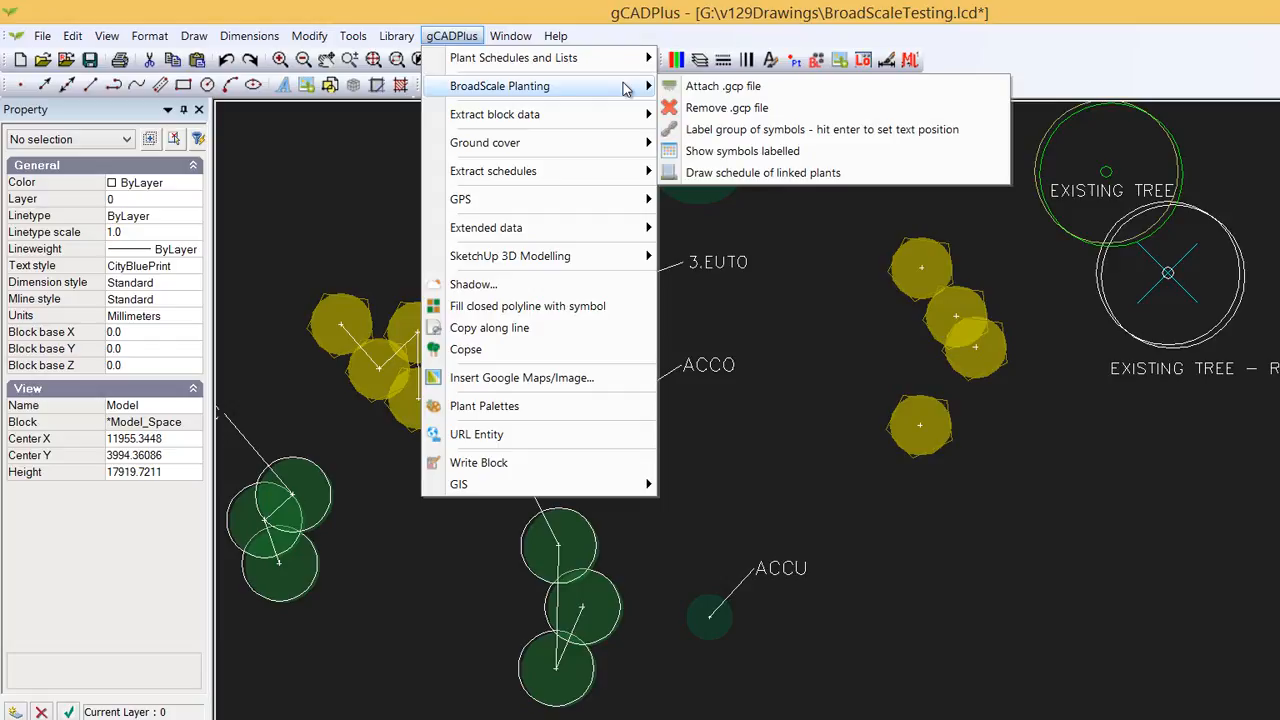
pyautogui.click(786, 134)
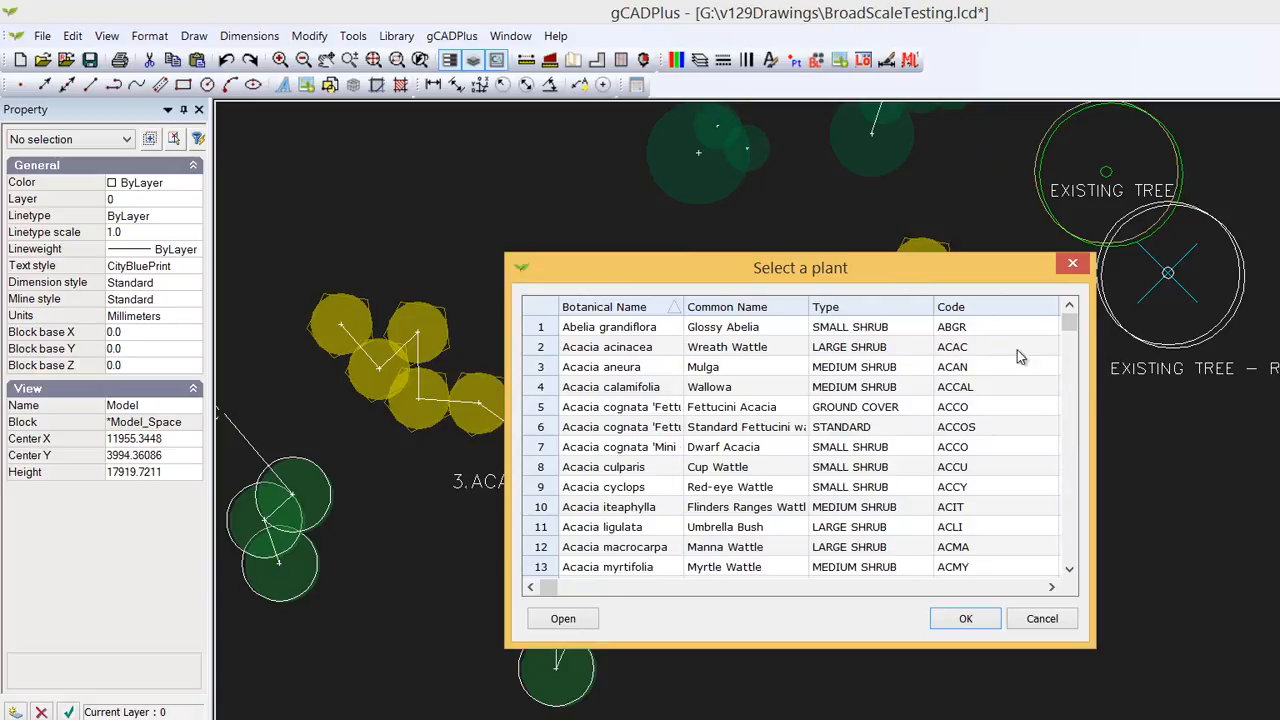
pyautogui.moveTo(1074, 332); pyautogui.dragTo(1087, 393)
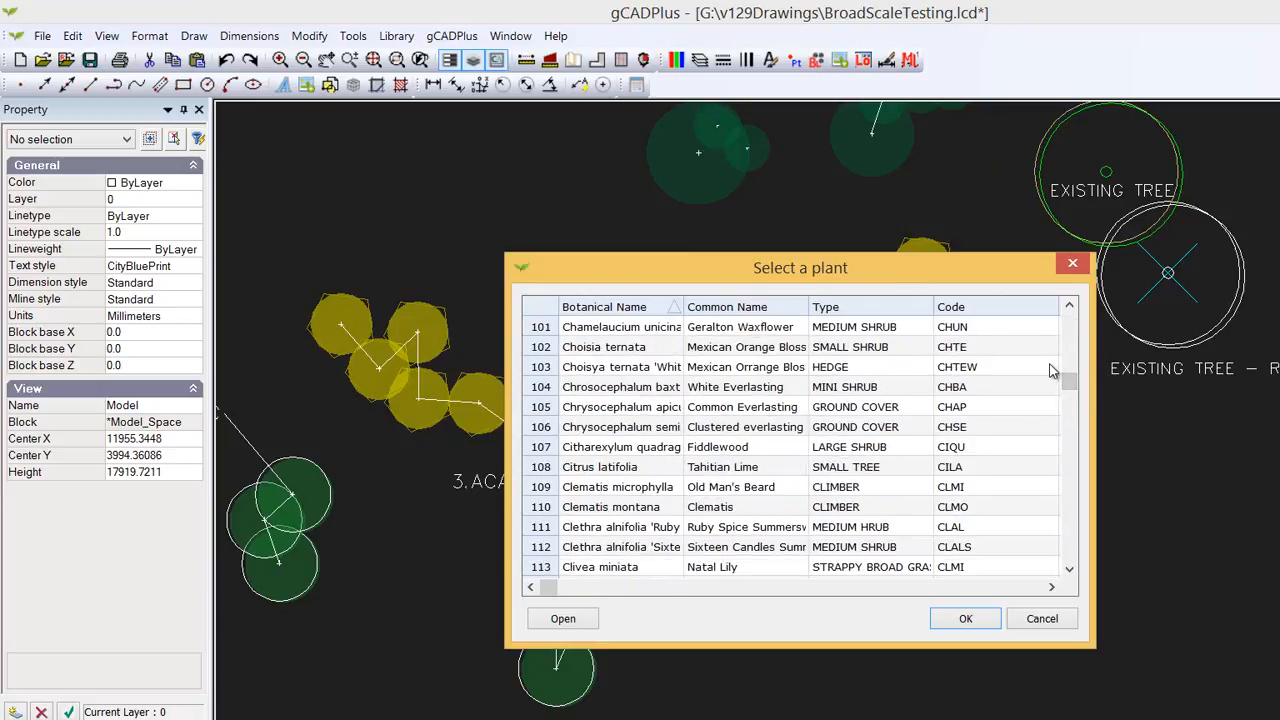
pyautogui.click(540, 452)
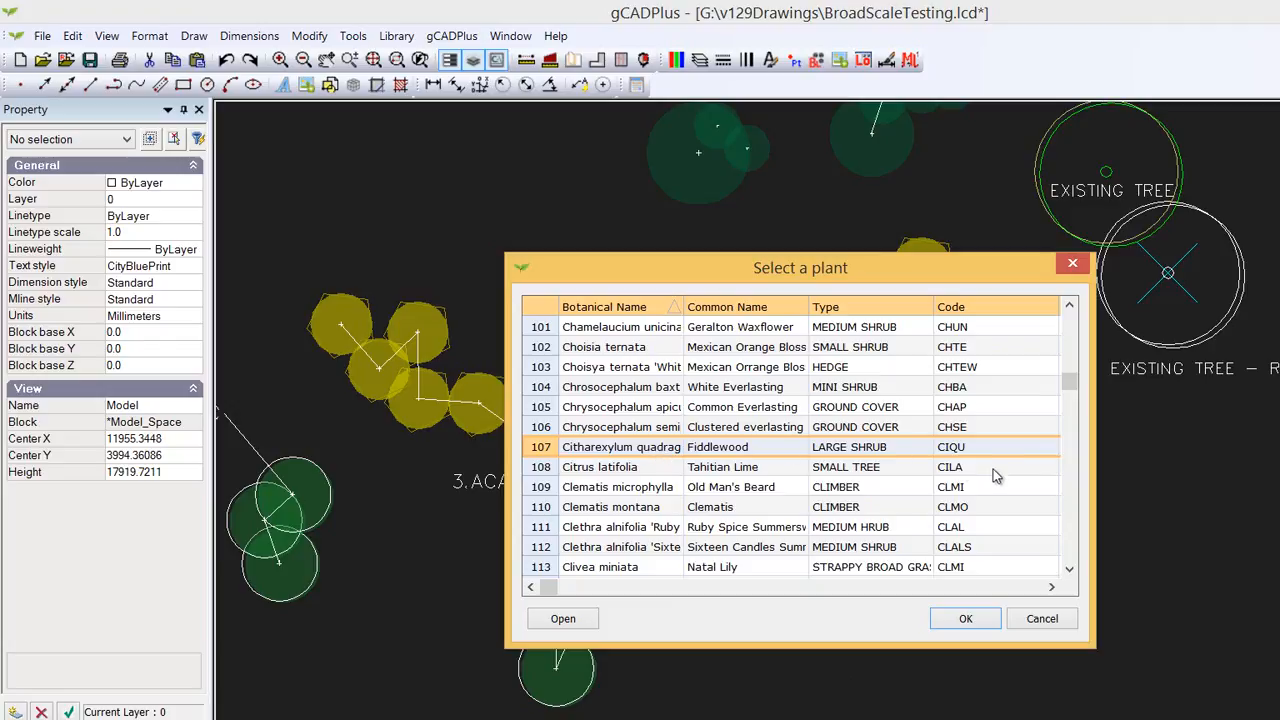
pyautogui.click(965, 618)
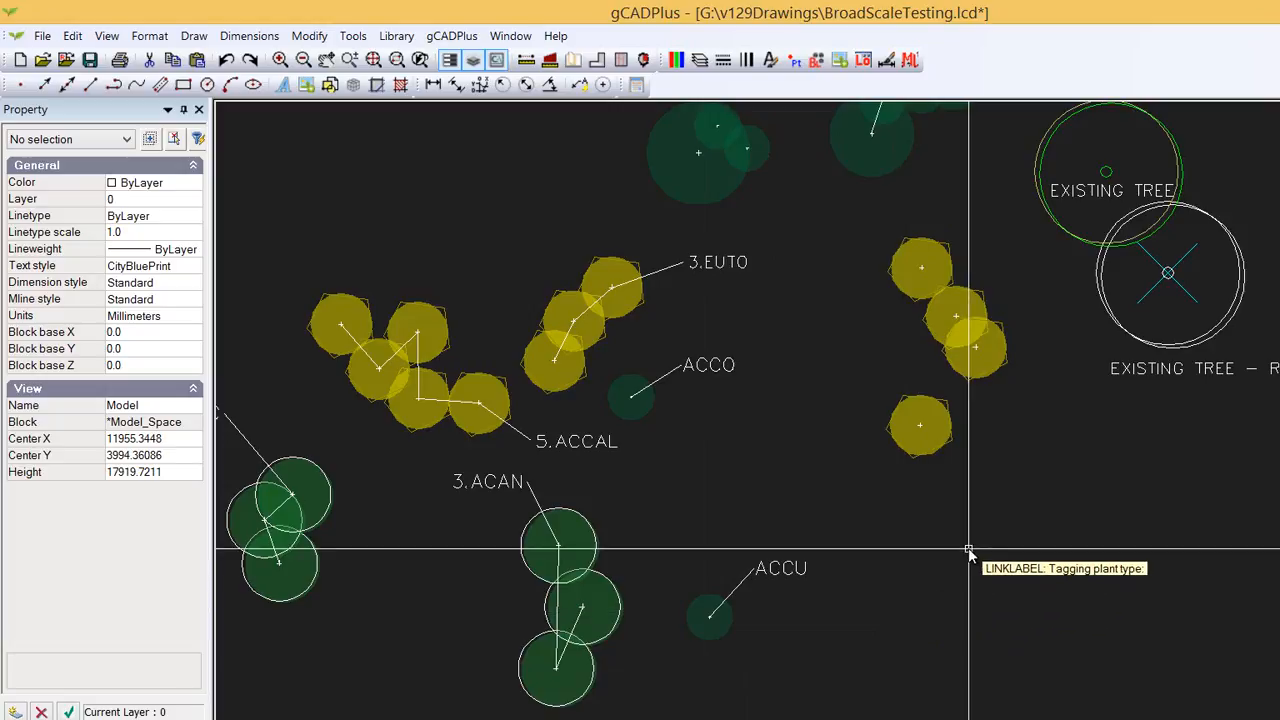
# - Link the four yellow shrubs on the right and place their CIQU label just above them with default text height
pyautogui.press('Return')
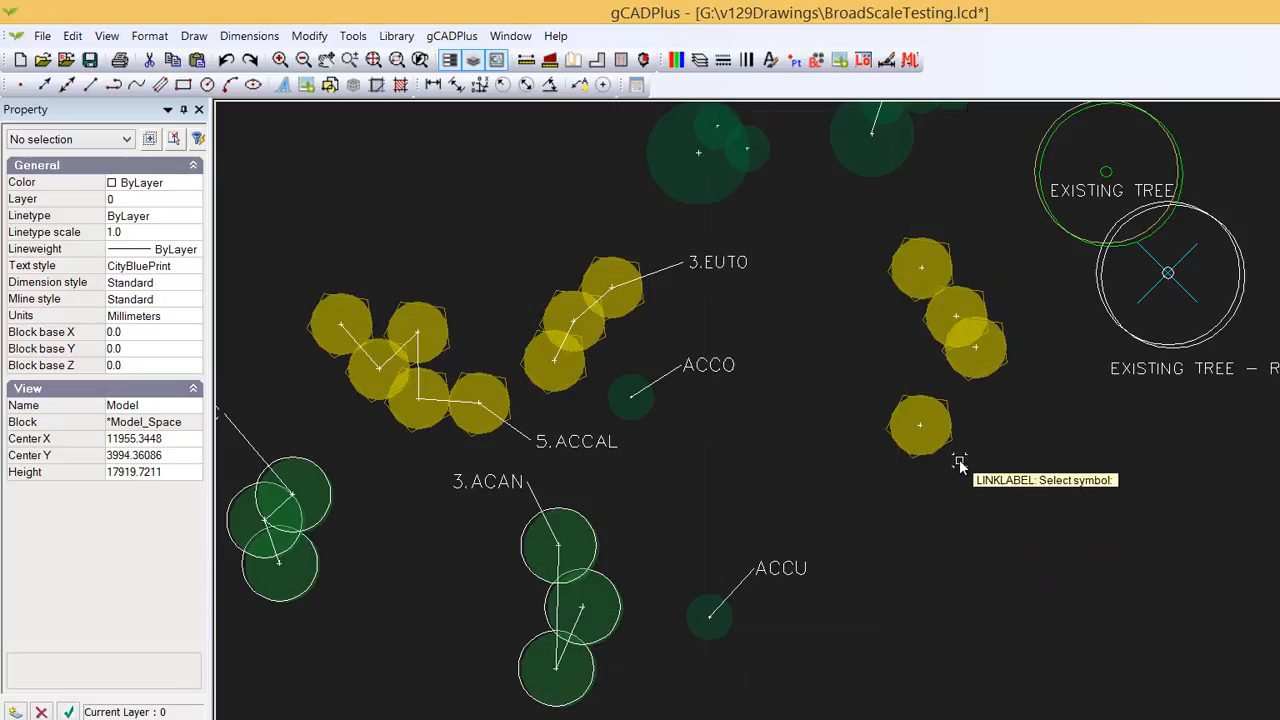
pyautogui.click(950, 441)
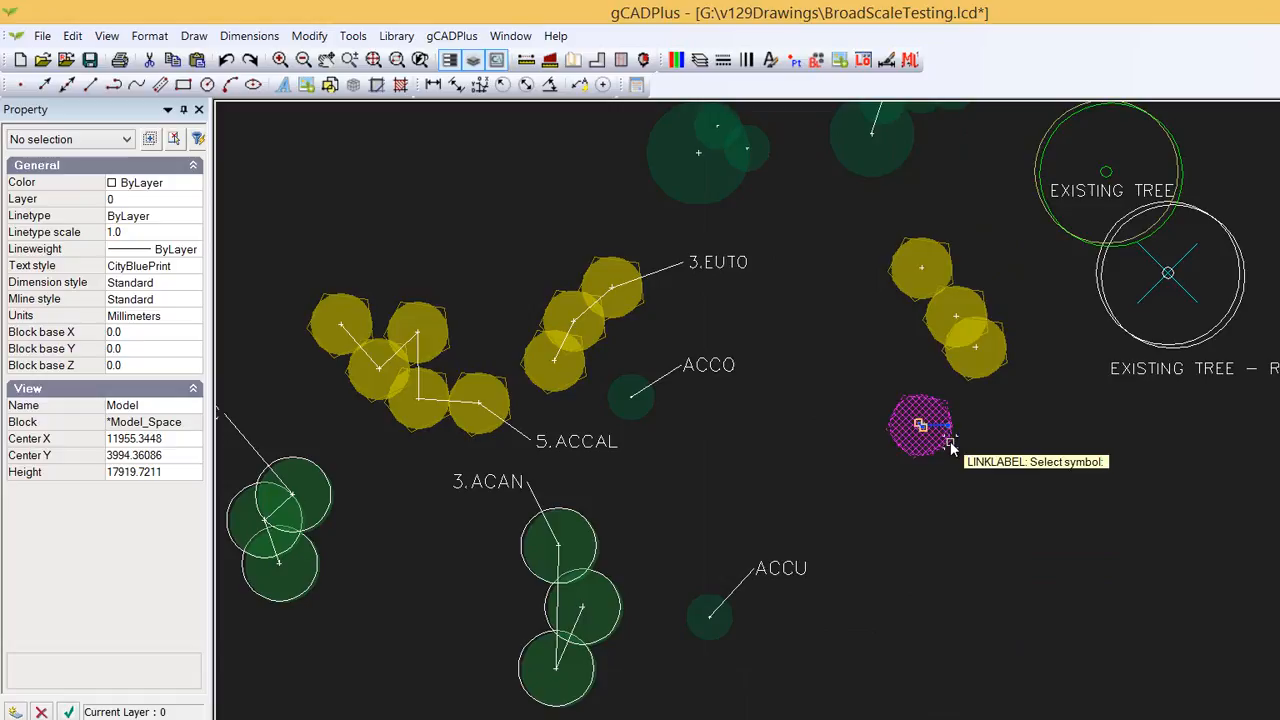
pyautogui.click(992, 368)
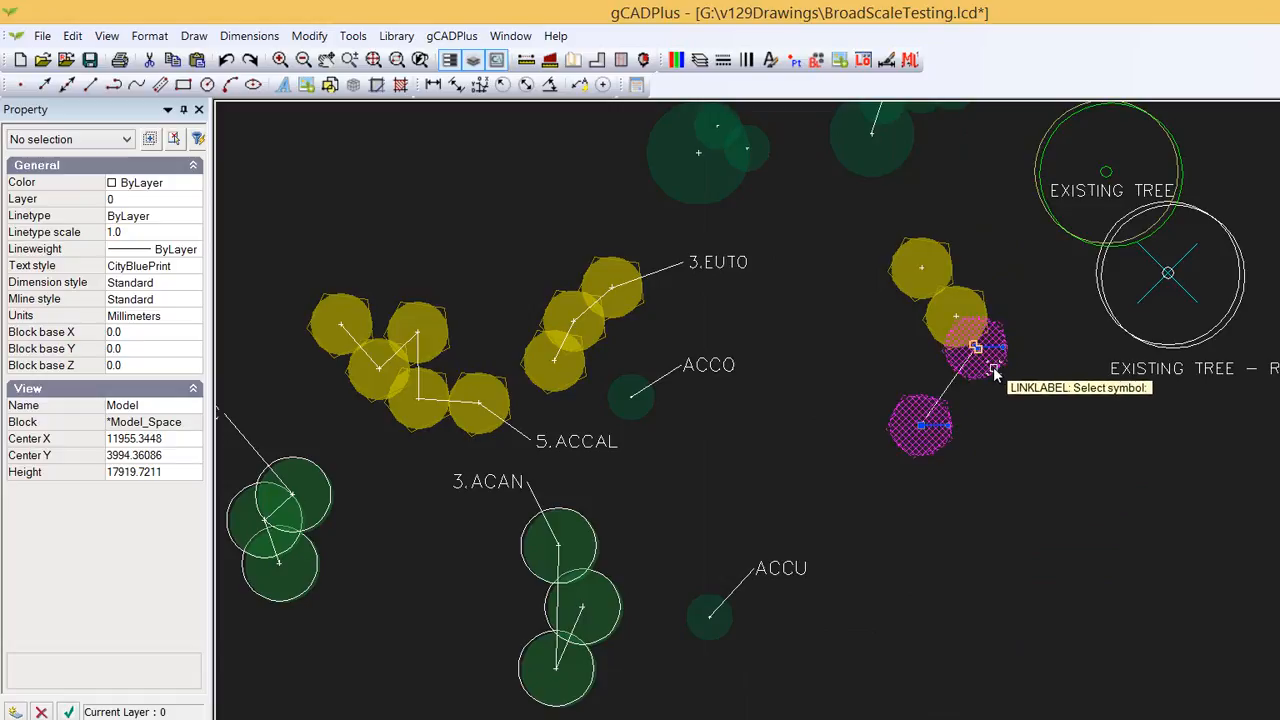
pyautogui.click(985, 300)
pyautogui.click(951, 251)
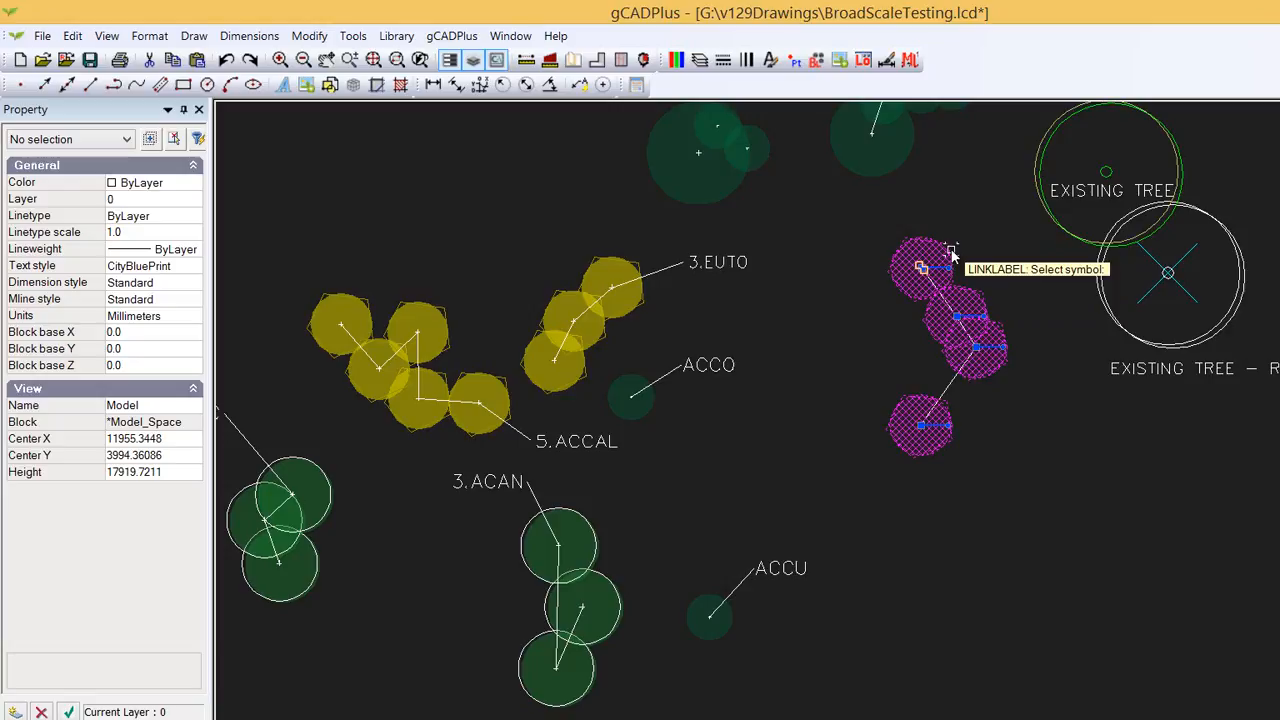
pyautogui.click(951, 252)
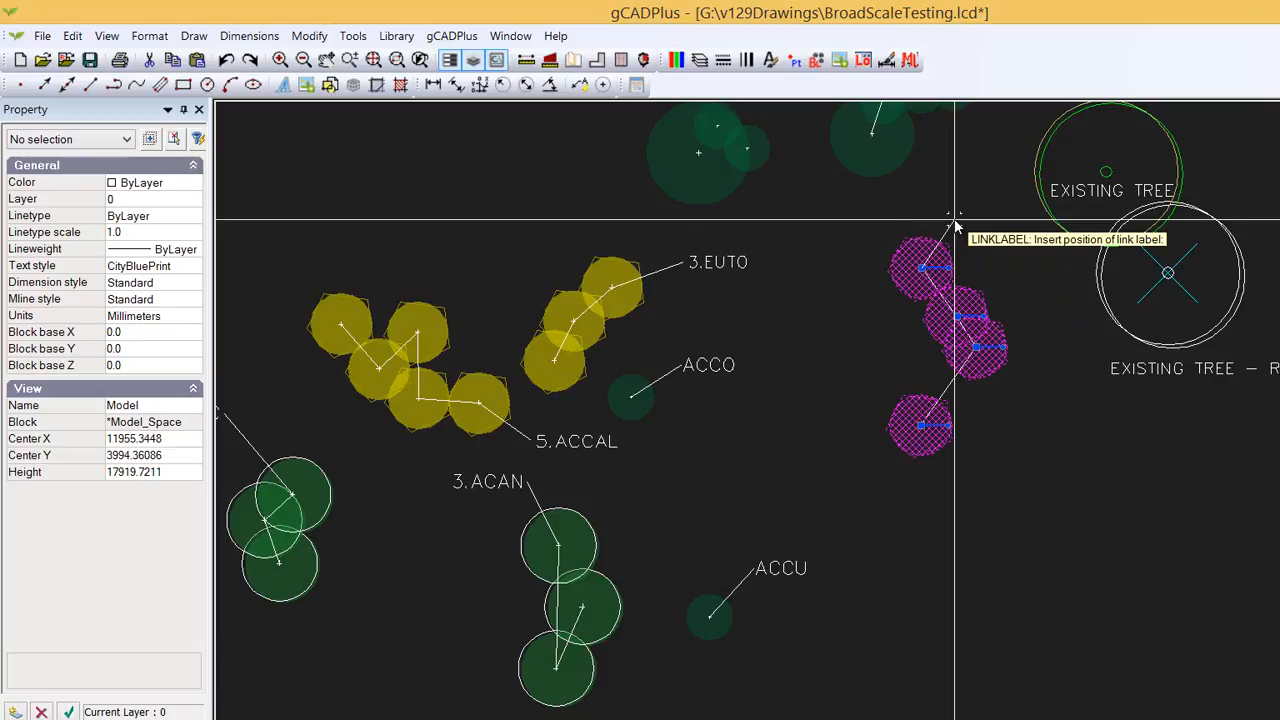
pyautogui.click(956, 225)
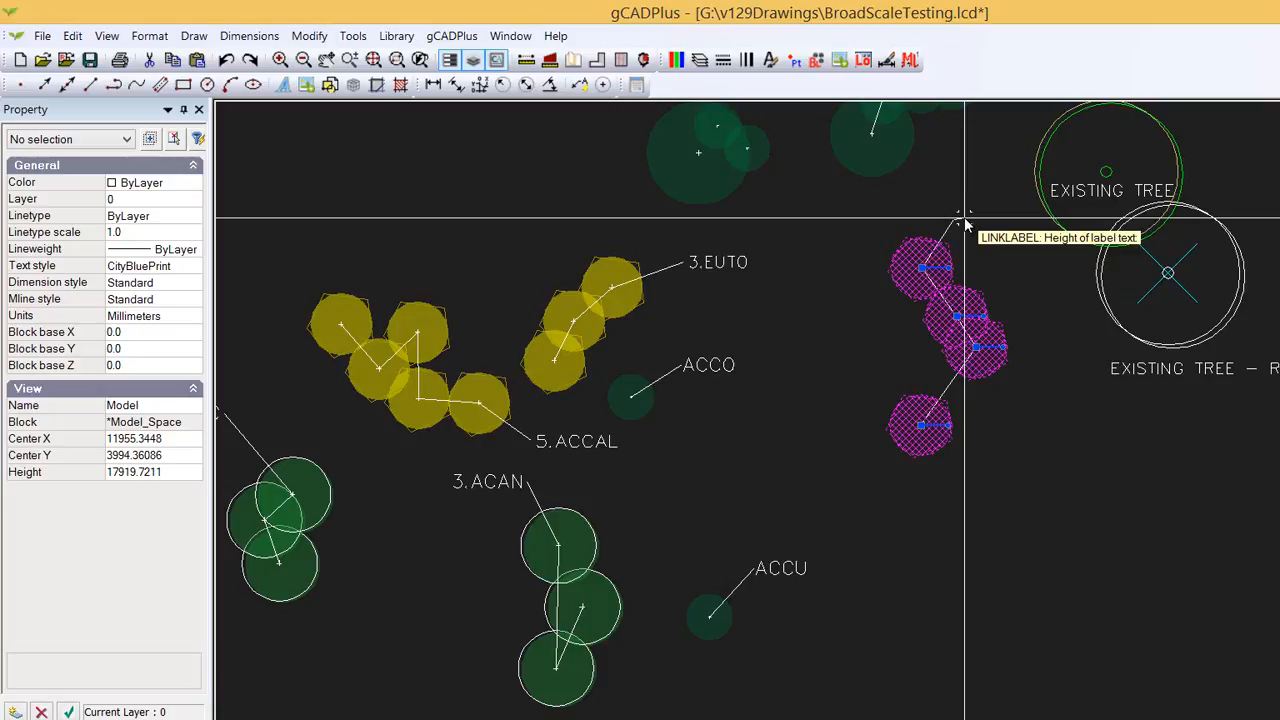
pyautogui.press('Return')
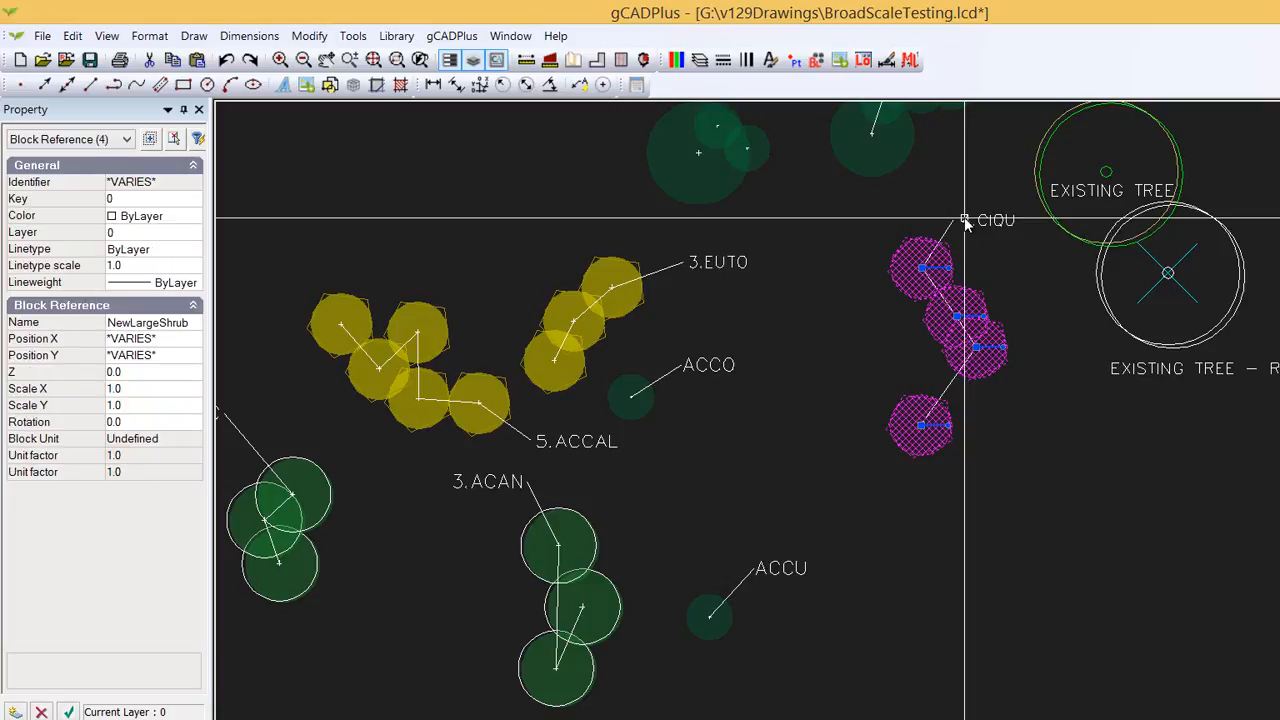
# - Deselect all the labelled shrub symbols
pyautogui.rightClick(1018, 278)
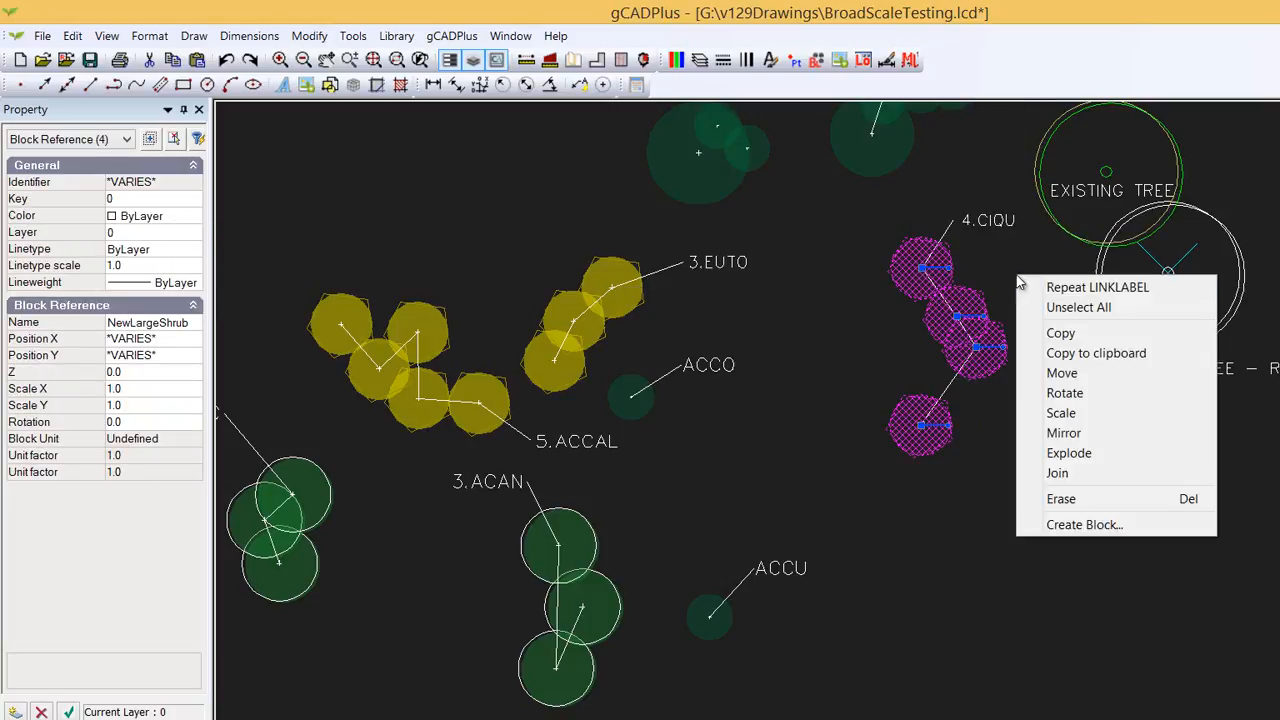
pyautogui.click(1077, 309)
pyautogui.scroll(1, 1022, 285)
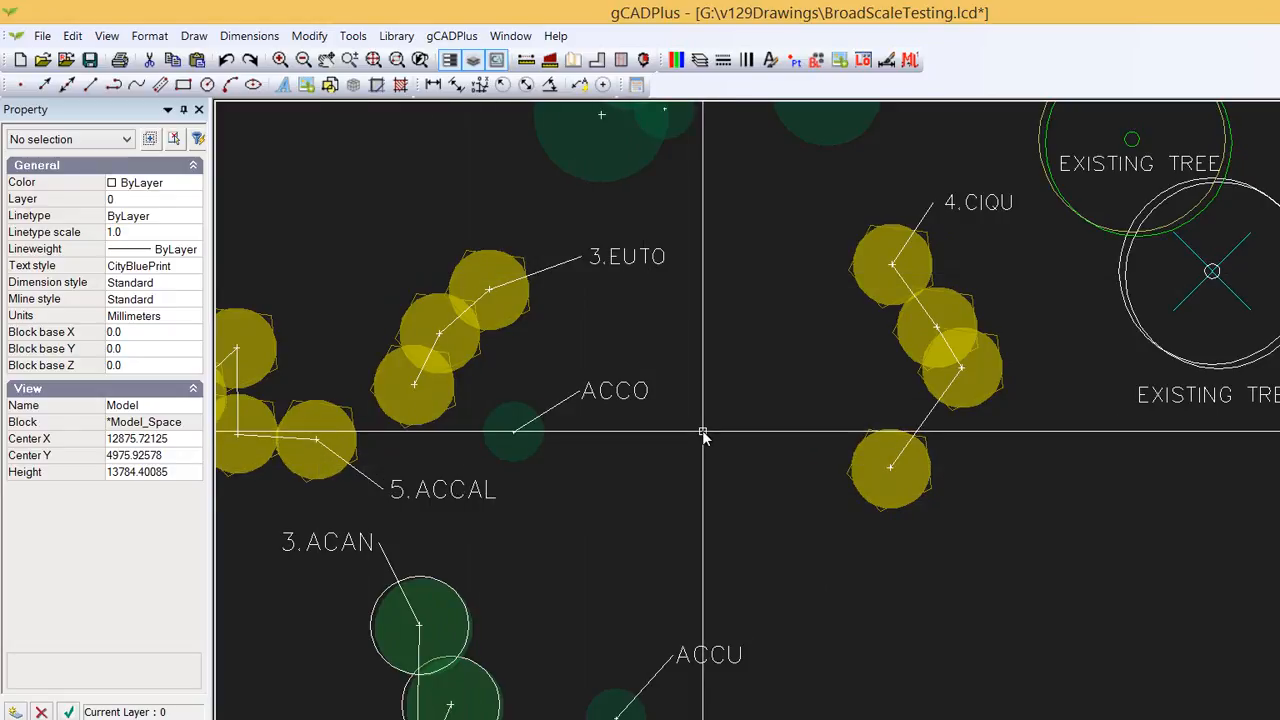
pyautogui.scroll(-2, 746, 388)
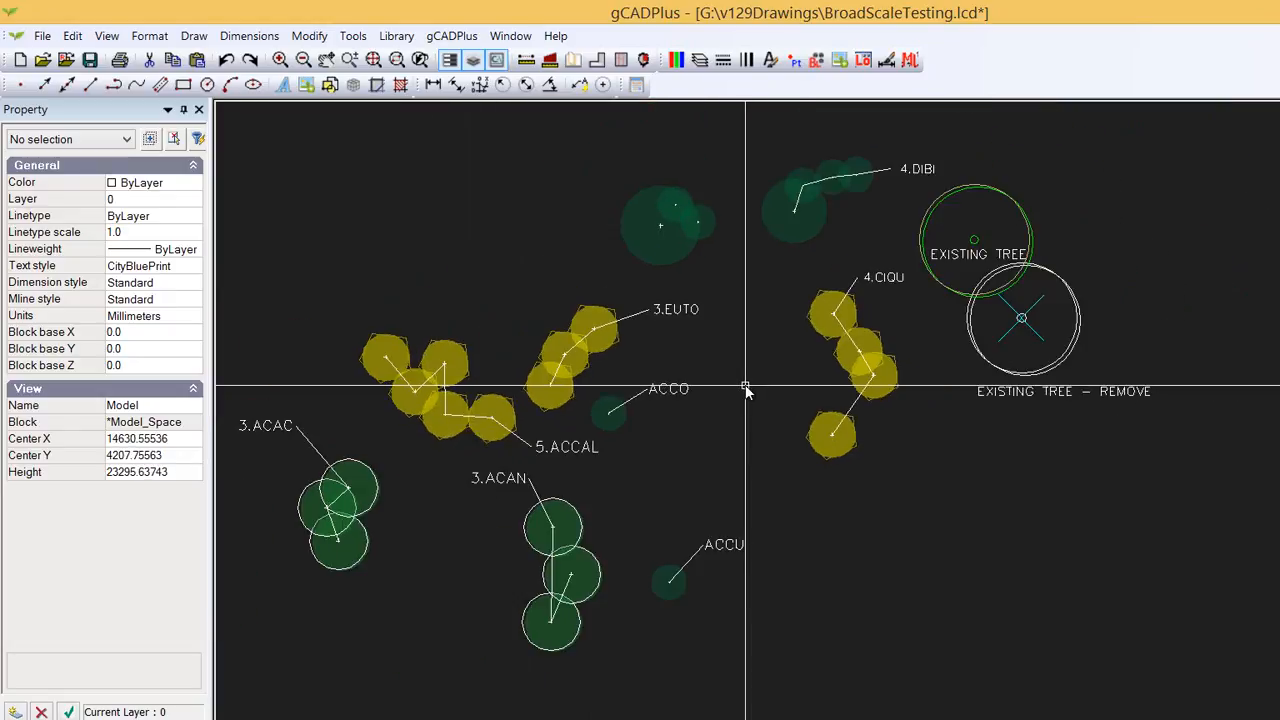
pyautogui.scroll(-1, 746, 388)
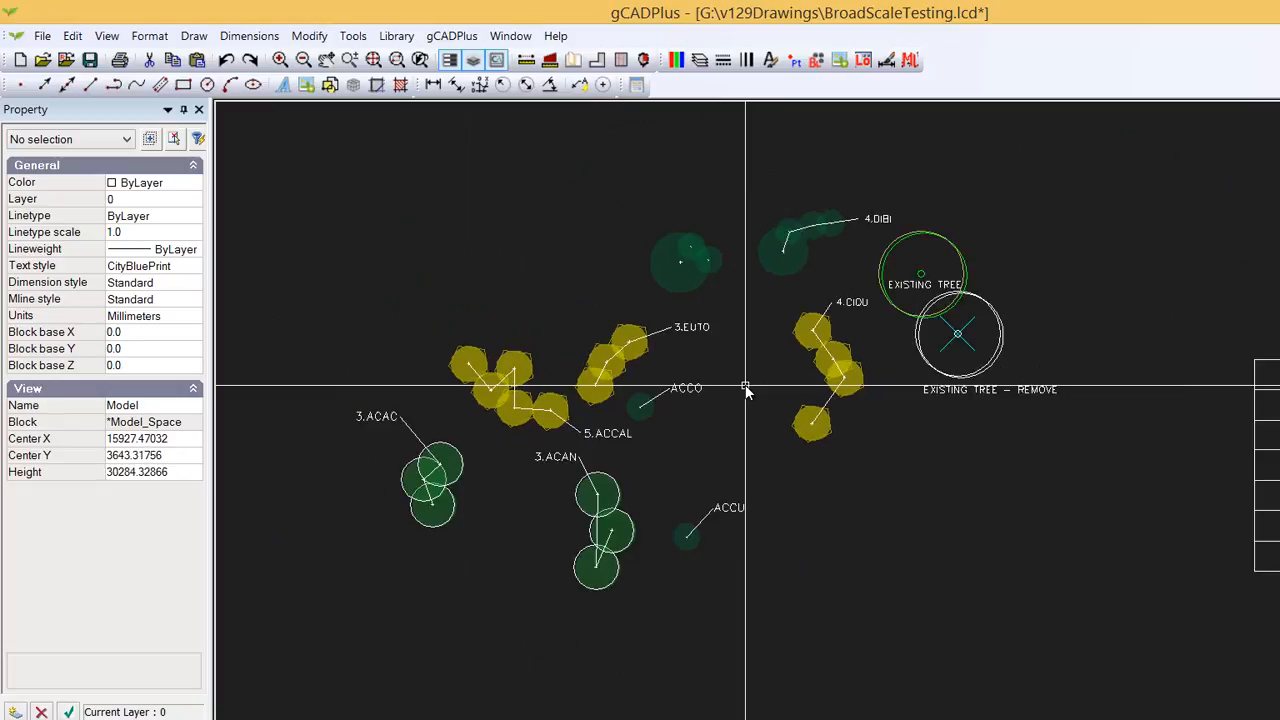
pyautogui.scroll(-1, 746, 388)
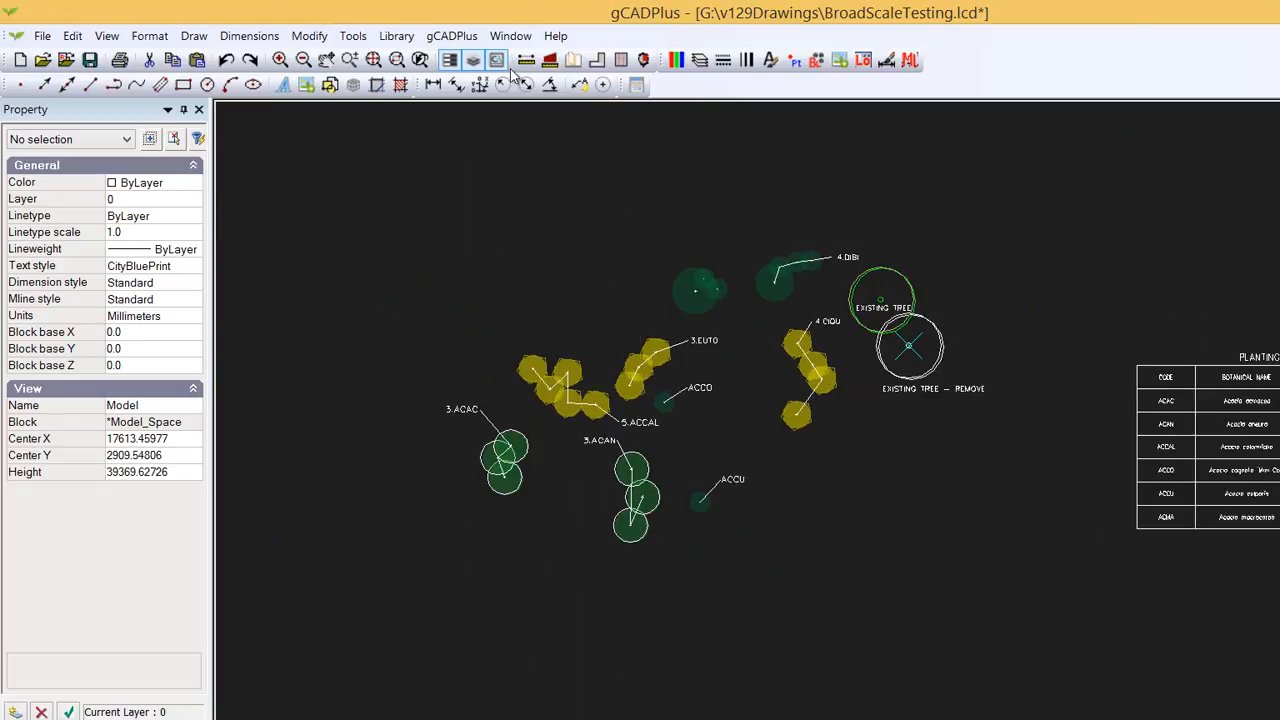
# - Draw the schedule of linked plants as a table placed below the existing trees, spanning two picked corner points
pyautogui.click(452, 36)
pyautogui.moveTo(550, 86)
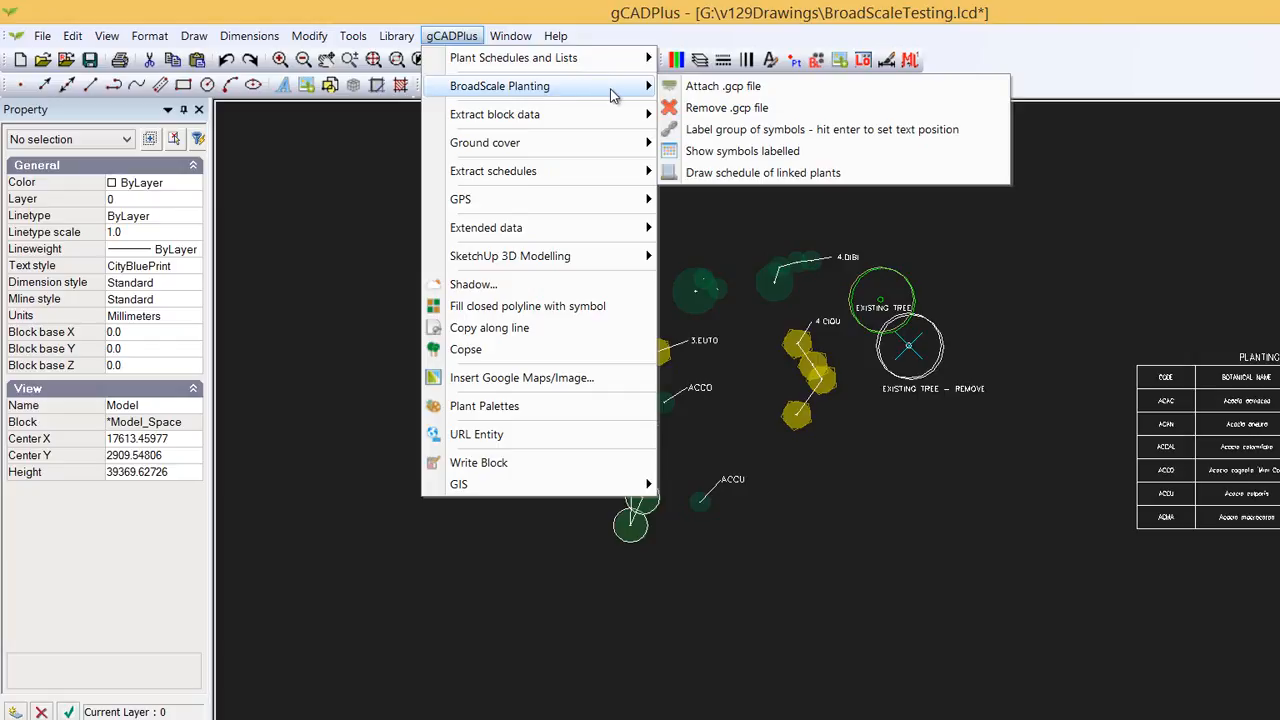
pyautogui.click(772, 174)
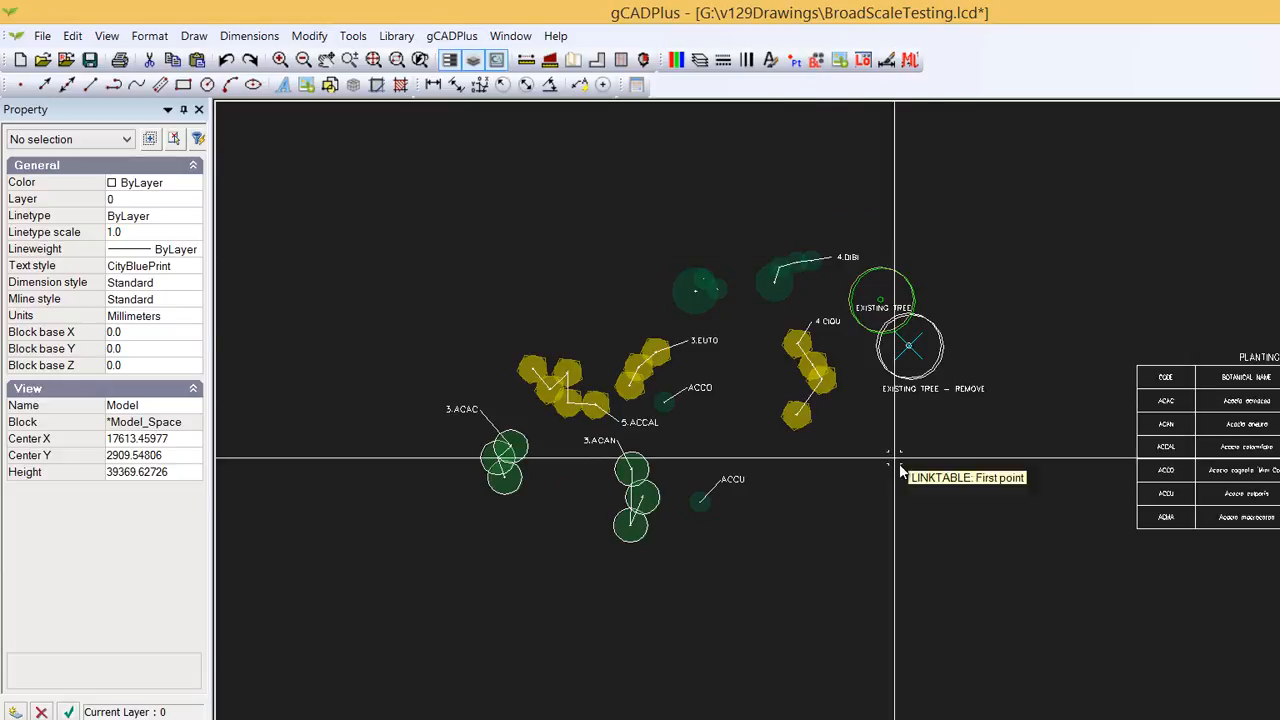
pyautogui.click(828, 467)
pyautogui.click(1050, 594)
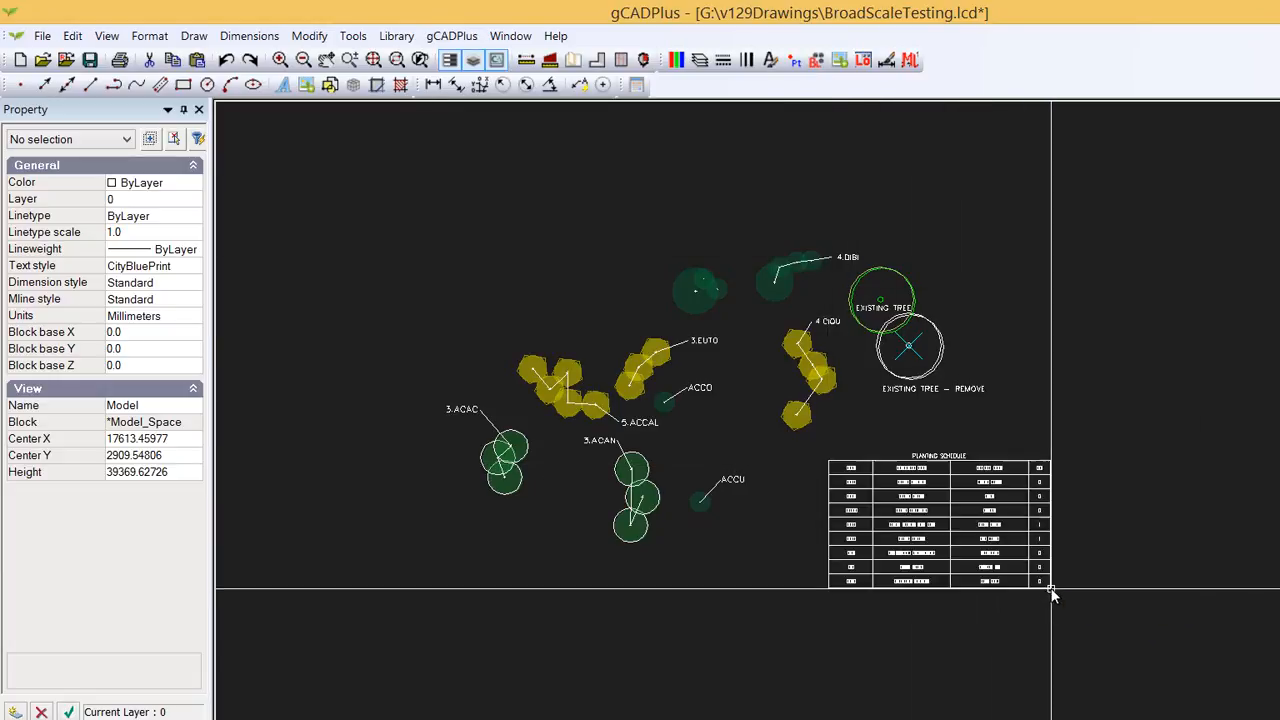
# - Draw a short horizontal line from the centre of the CIQU shrub group towards the right
pyautogui.scroll(4, 935, 514)
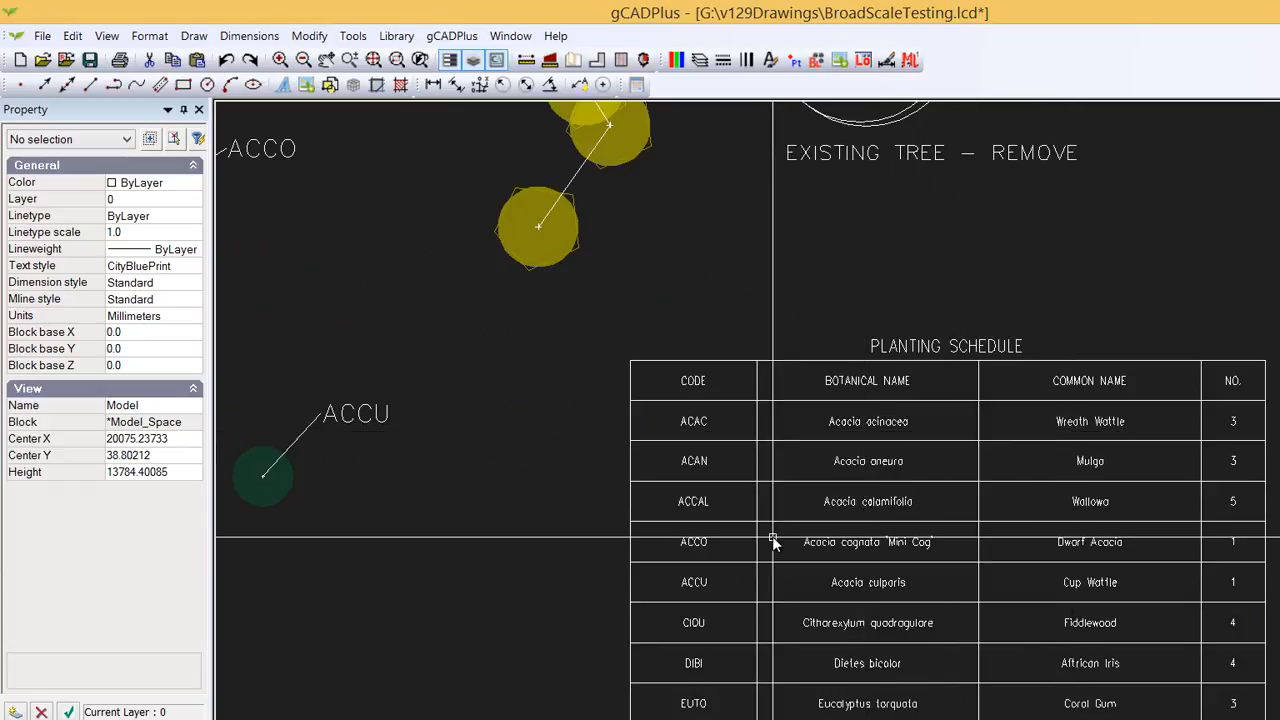
pyautogui.scroll(-3, 773, 541)
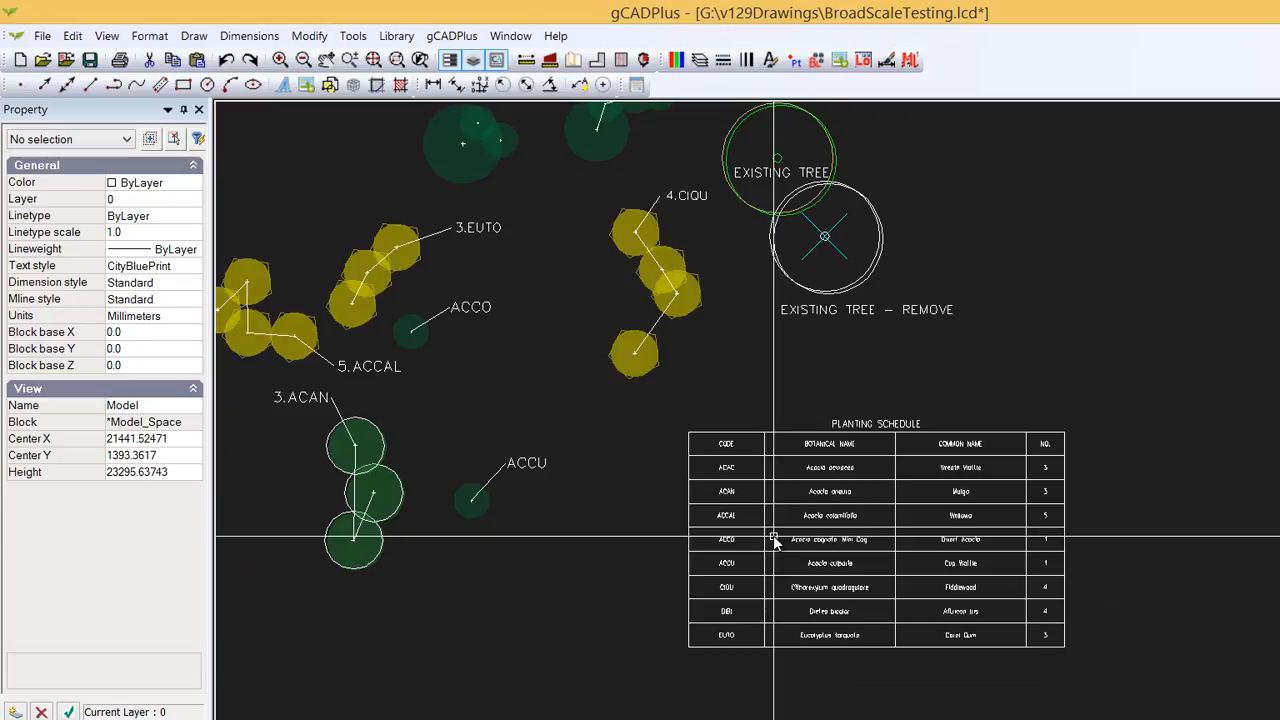
pyautogui.scroll(1, 667, 219)
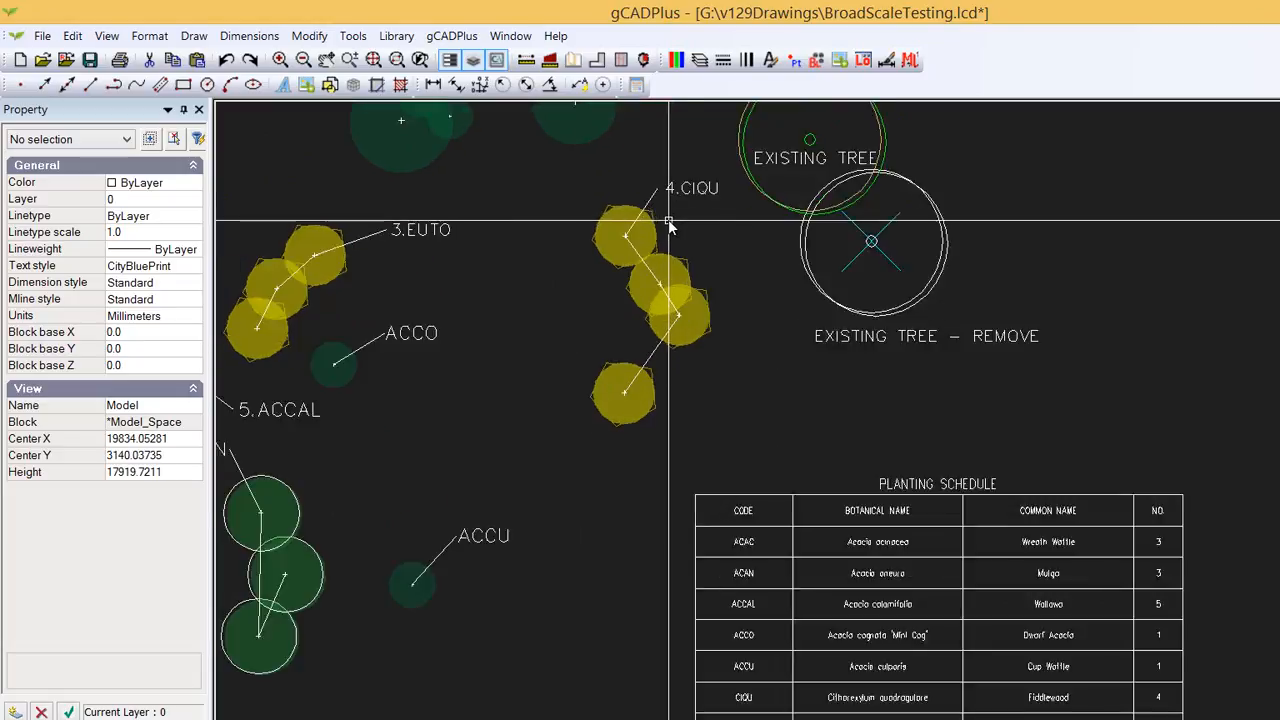
pyautogui.scroll(1, 669, 224)
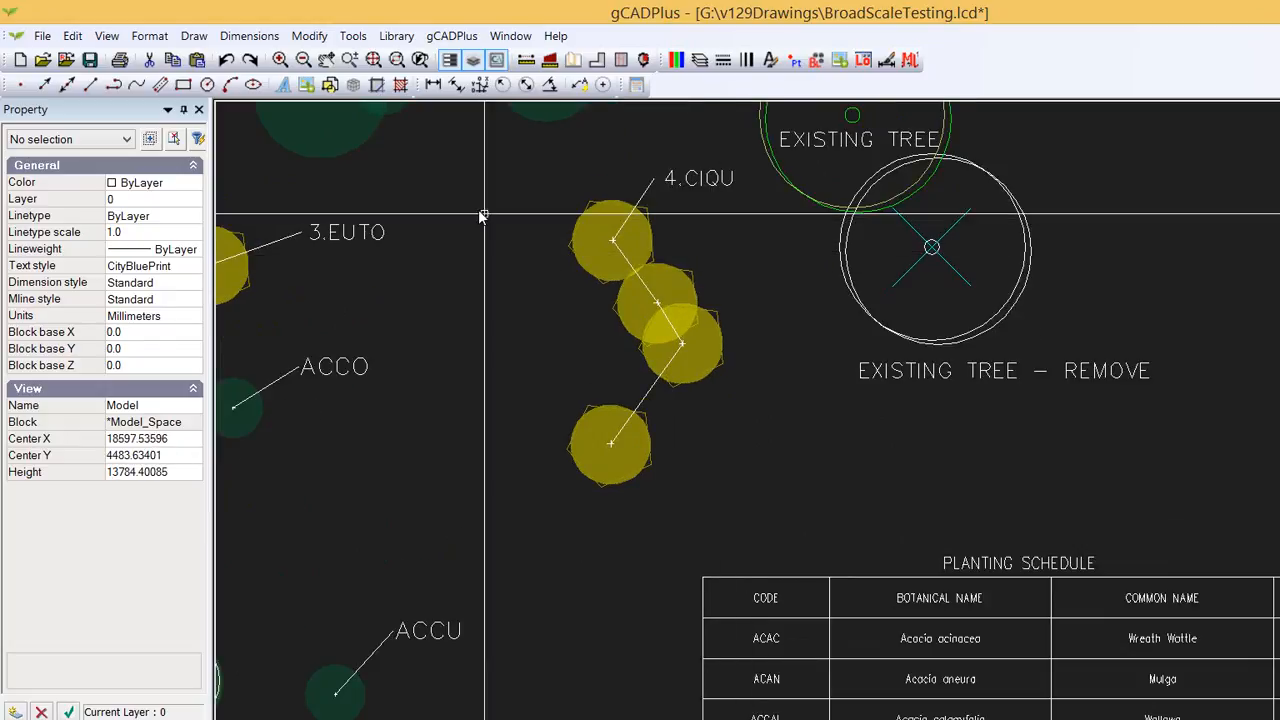
pyautogui.click(194, 37)
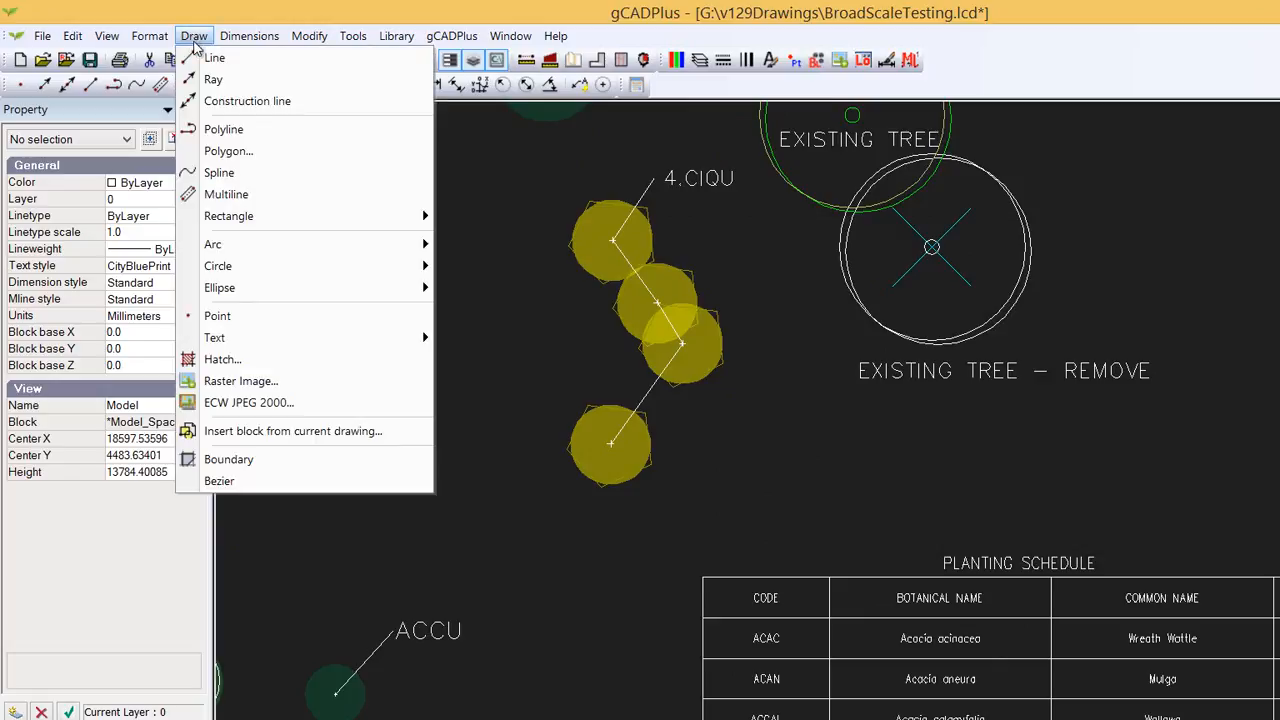
pyautogui.click(212, 54)
pyautogui.click(682, 345)
pyautogui.click(771, 345)
pyautogui.rightClick(771, 345)
pyautogui.click(810, 358)
# - Move the 4.CIQU label to the end of the new horizontal line and remove the old leader segment
pyautogui.click(713, 190)
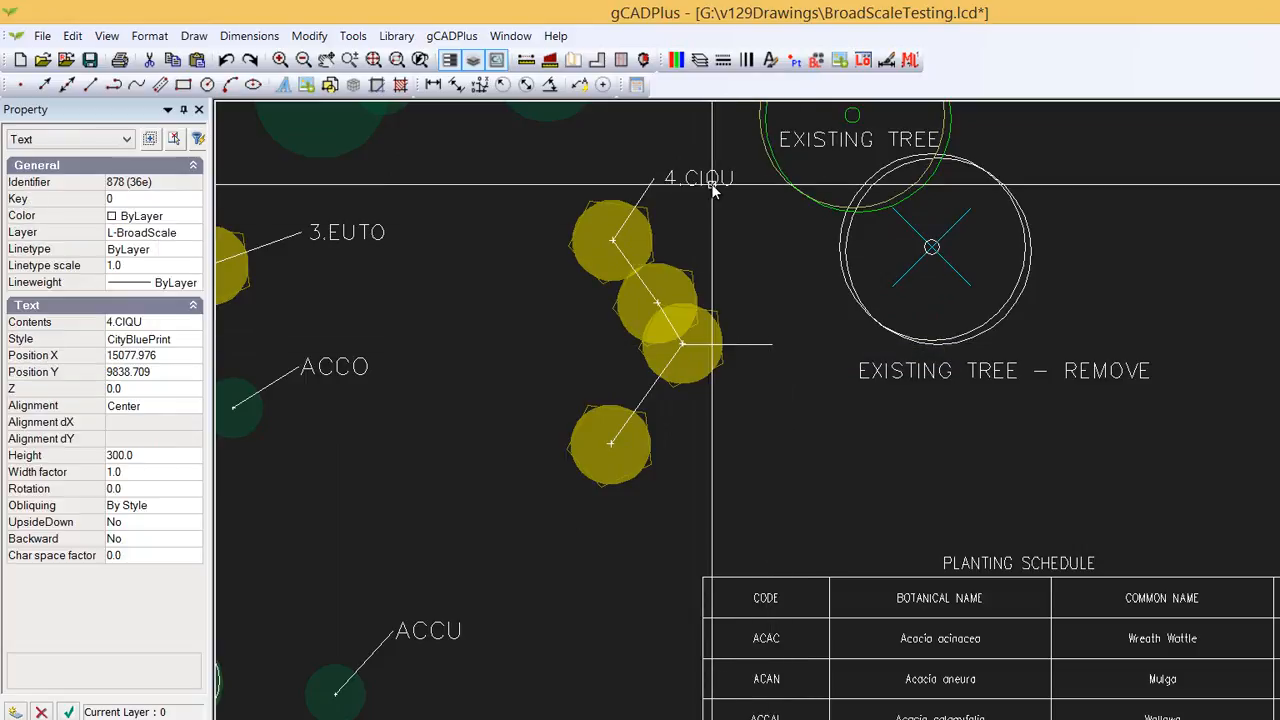
pyautogui.click(698, 177)
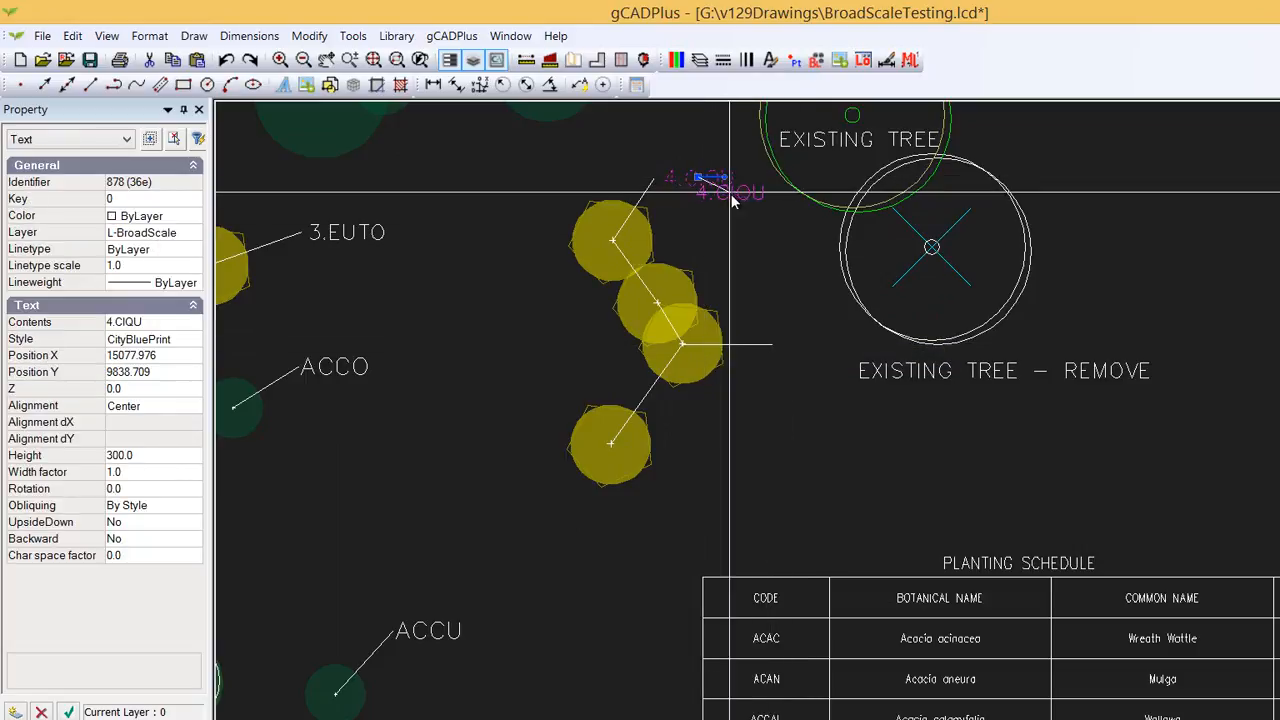
pyautogui.click(818, 343)
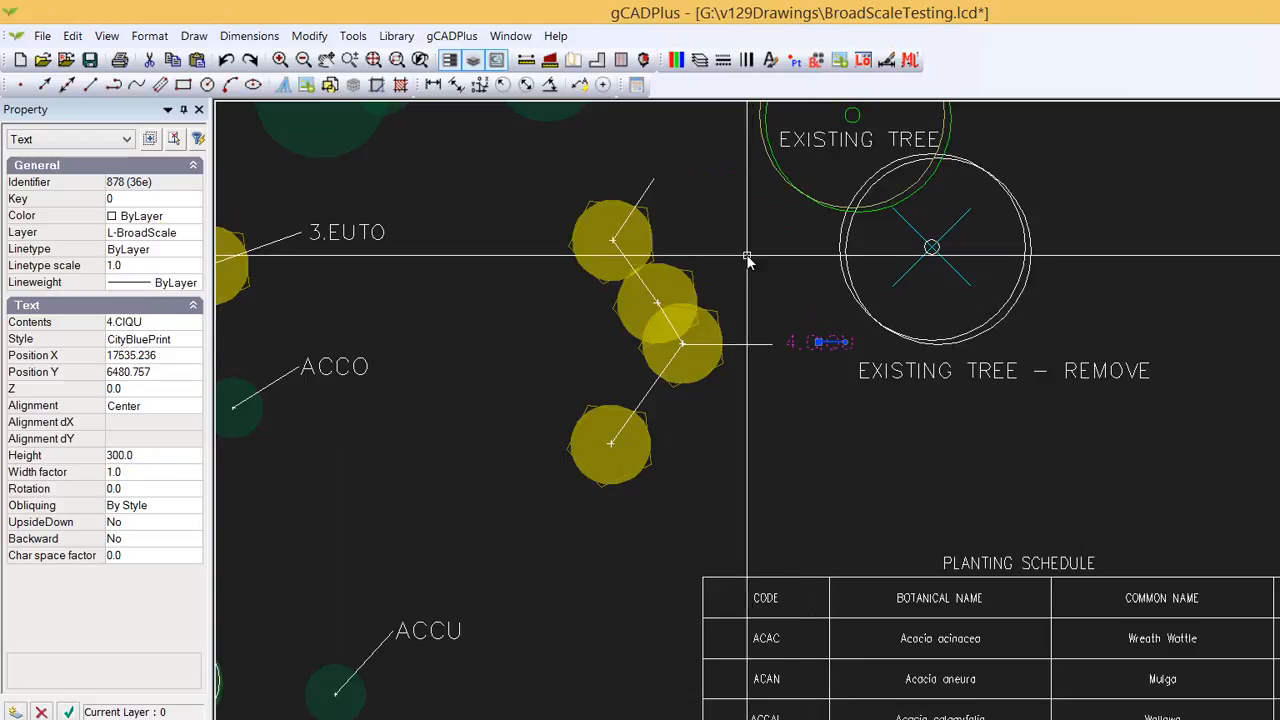
pyautogui.press('Escape')
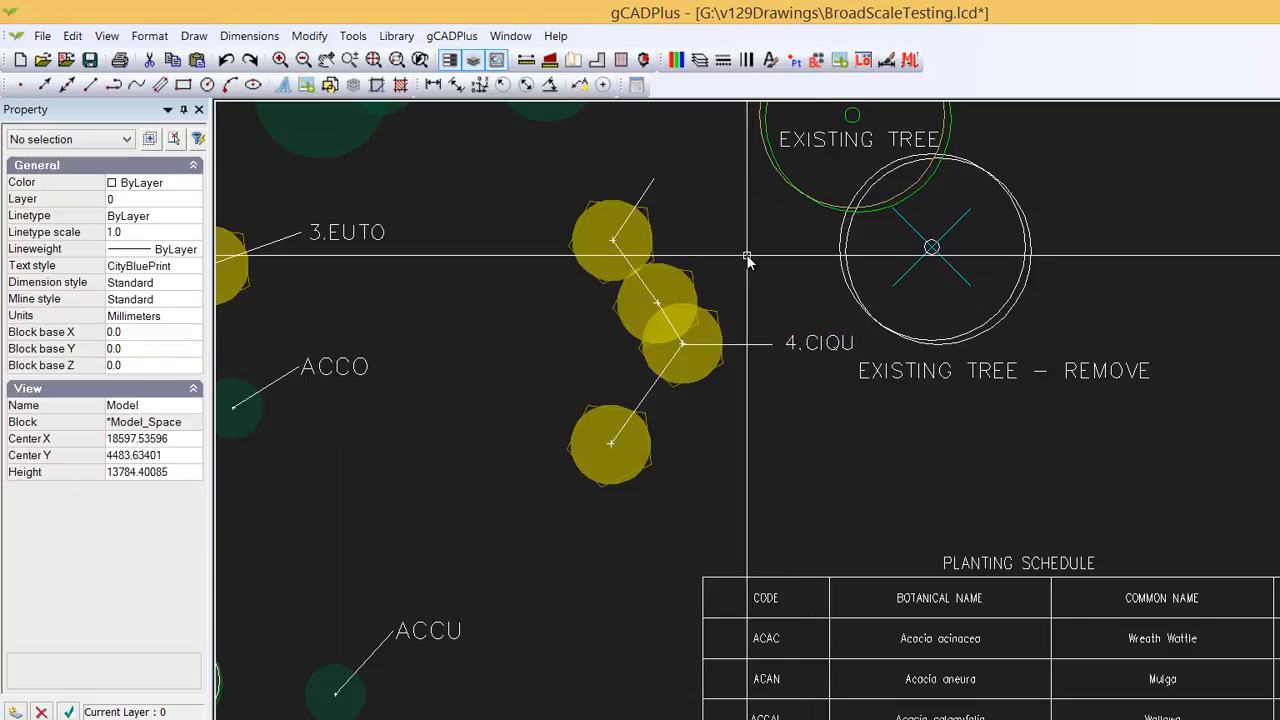
pyautogui.click(648, 189)
pyautogui.press('Escape')
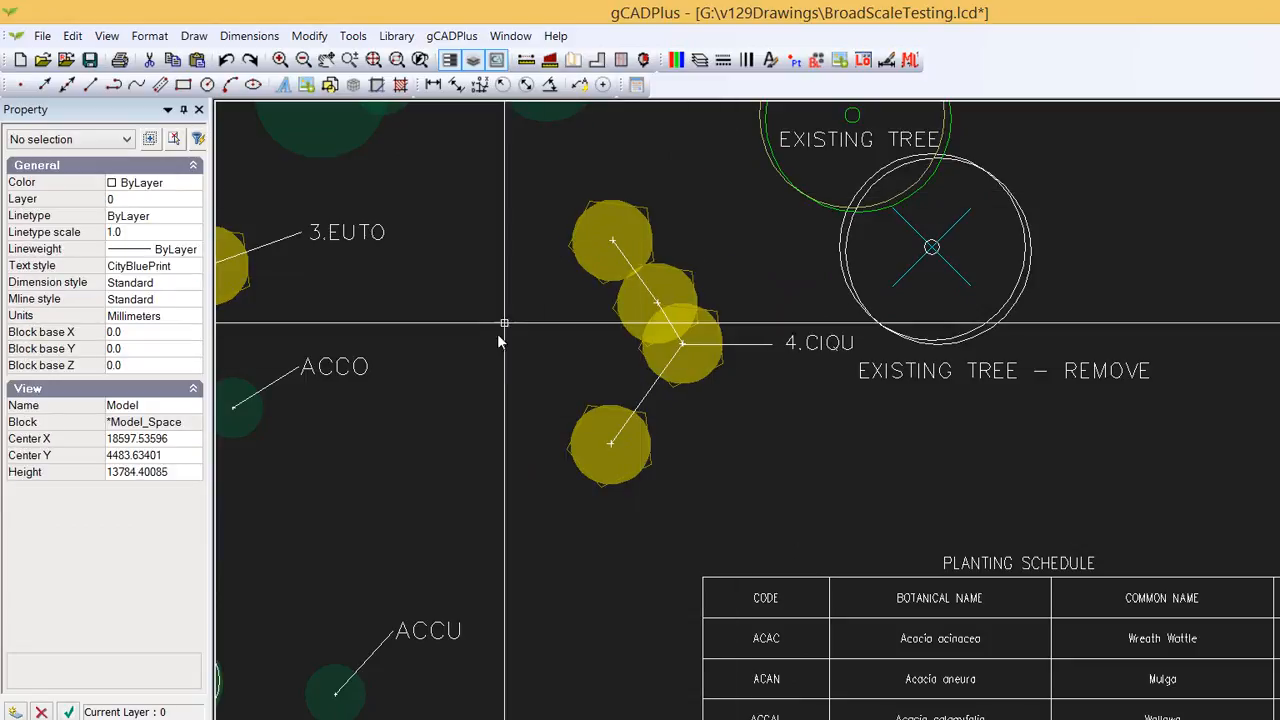
# - Edit the ExistingTreeRetain block, set its outer circle to filled with transparency 100, then close the block editor
pyautogui.scroll(1, 690, 455)
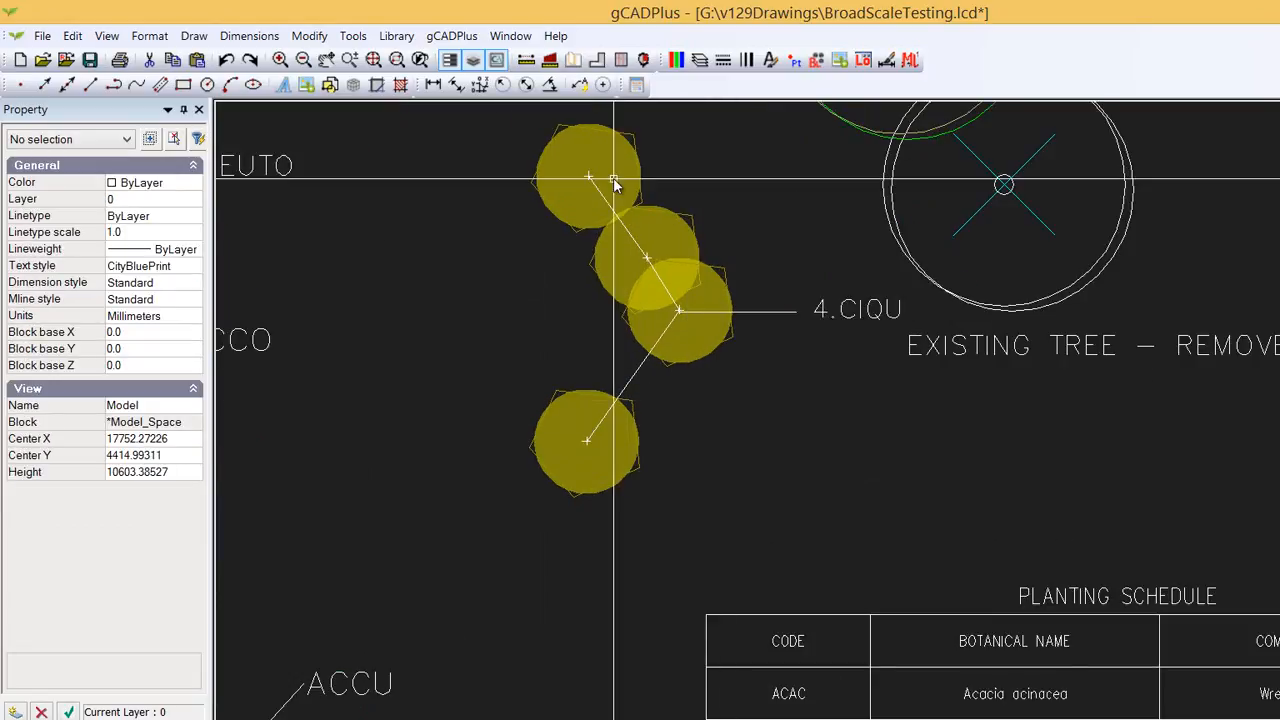
pyautogui.scroll(-2, 603, 436)
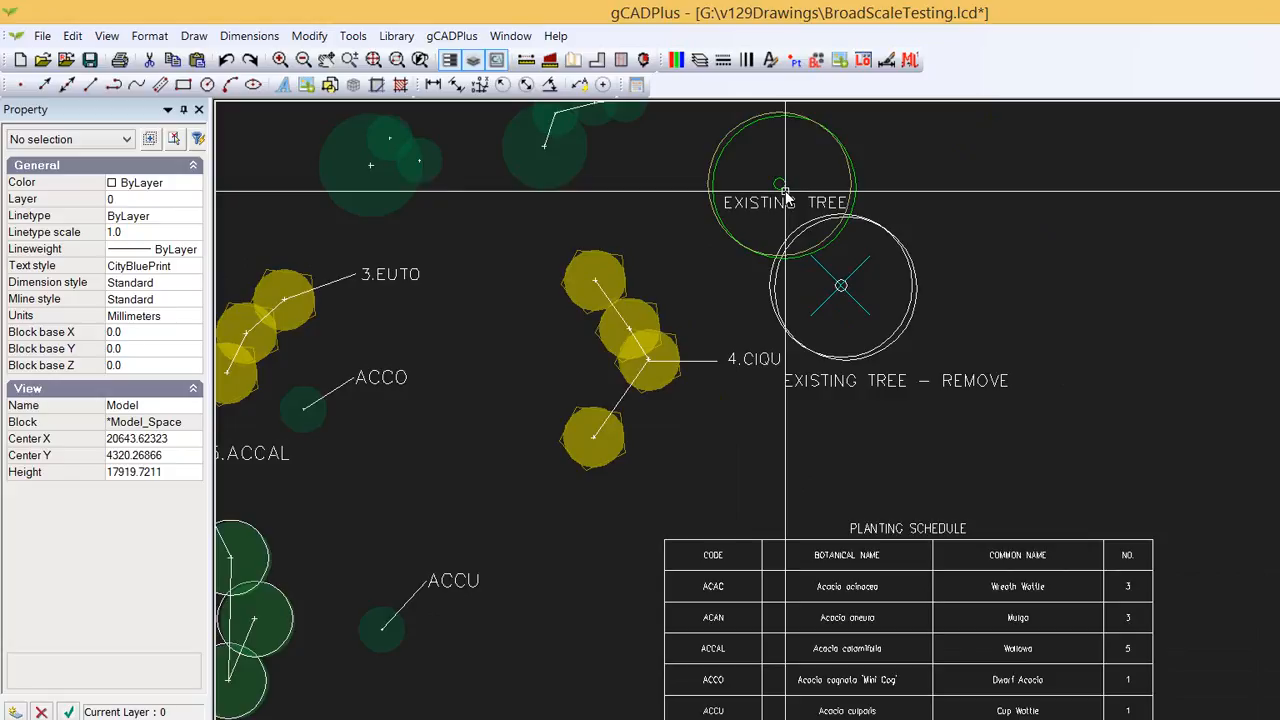
pyautogui.scroll(-1, 637, 216)
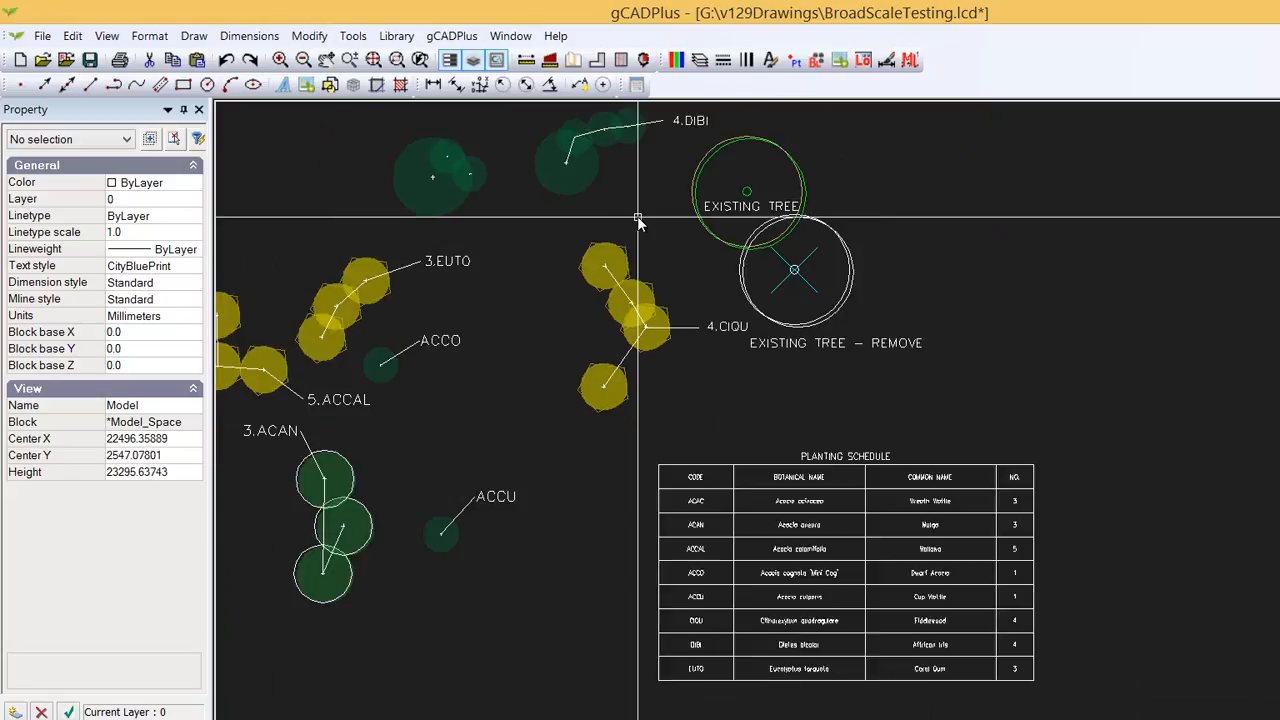
pyautogui.click(789, 158)
pyautogui.rightClick(765, 173)
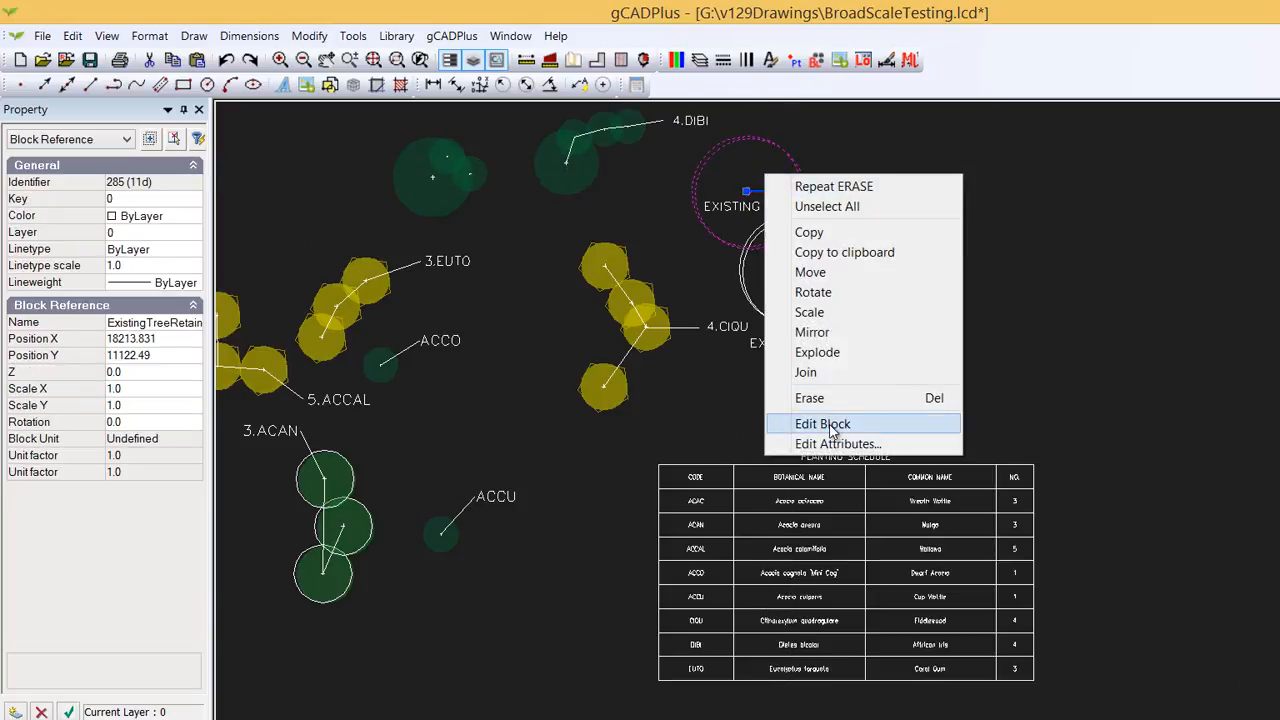
pyautogui.click(832, 426)
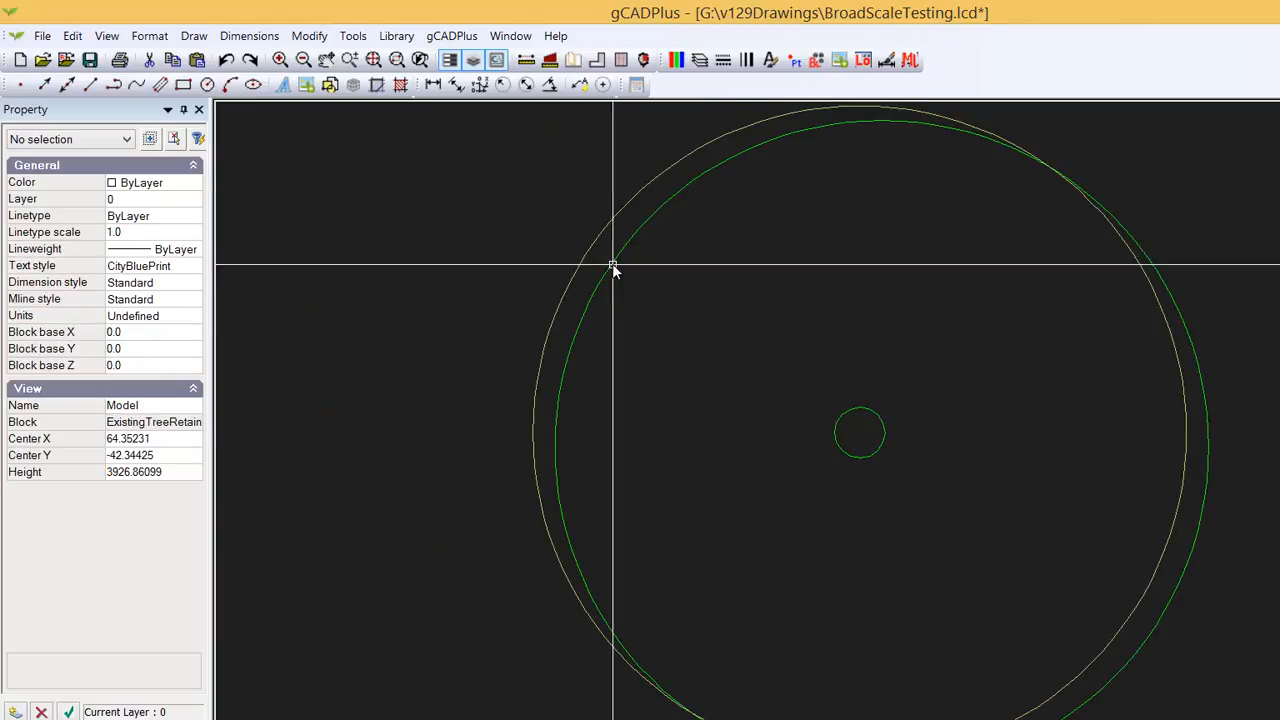
pyautogui.click(585, 257)
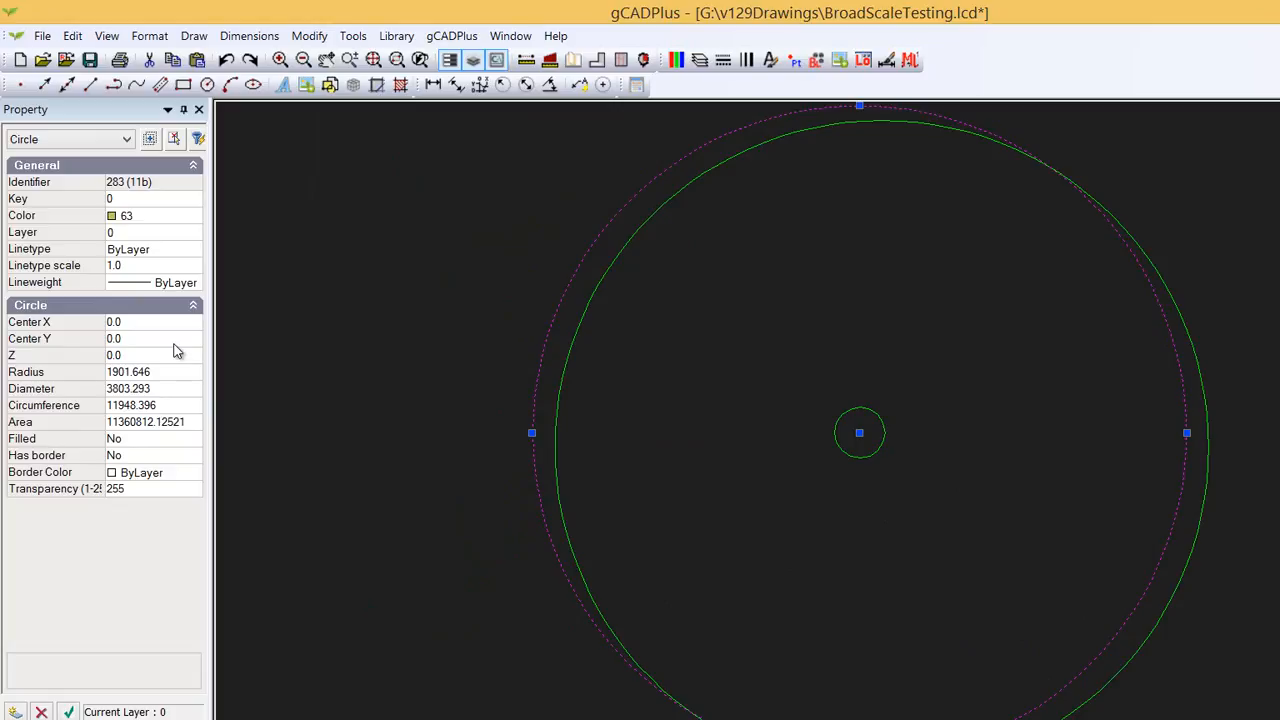
pyautogui.doubleClick(153, 442)
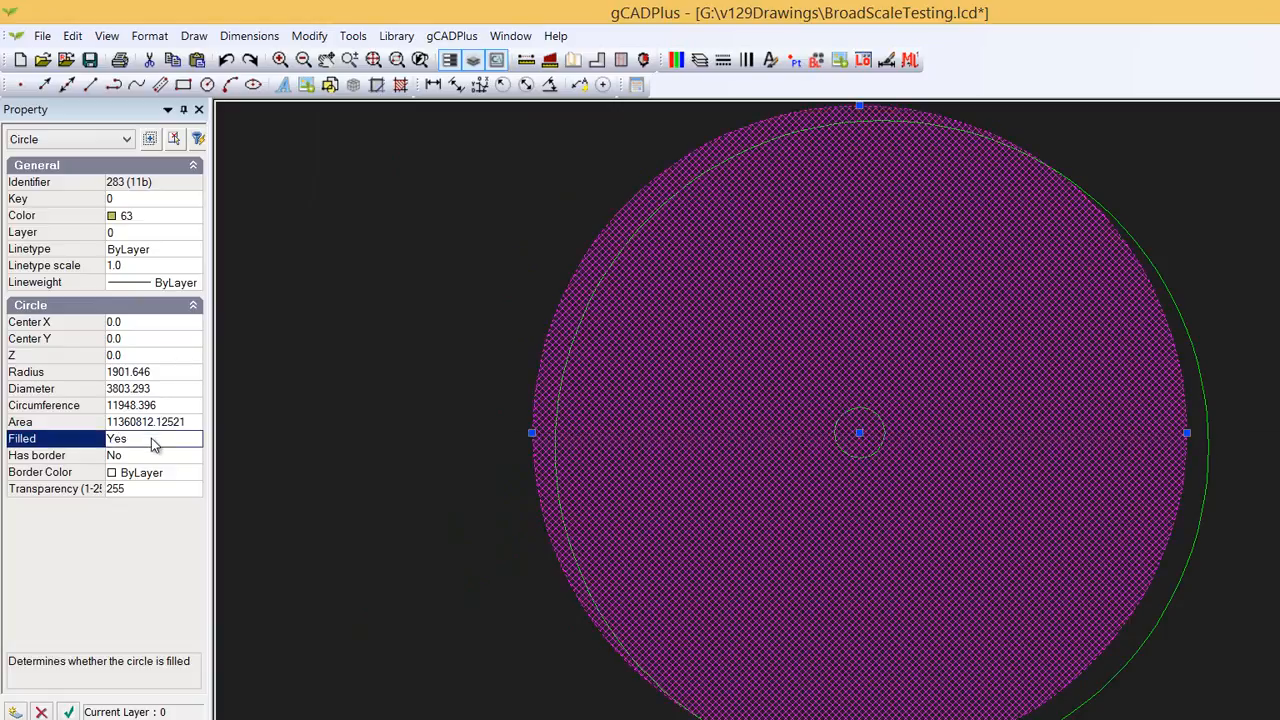
pyautogui.click(151, 489)
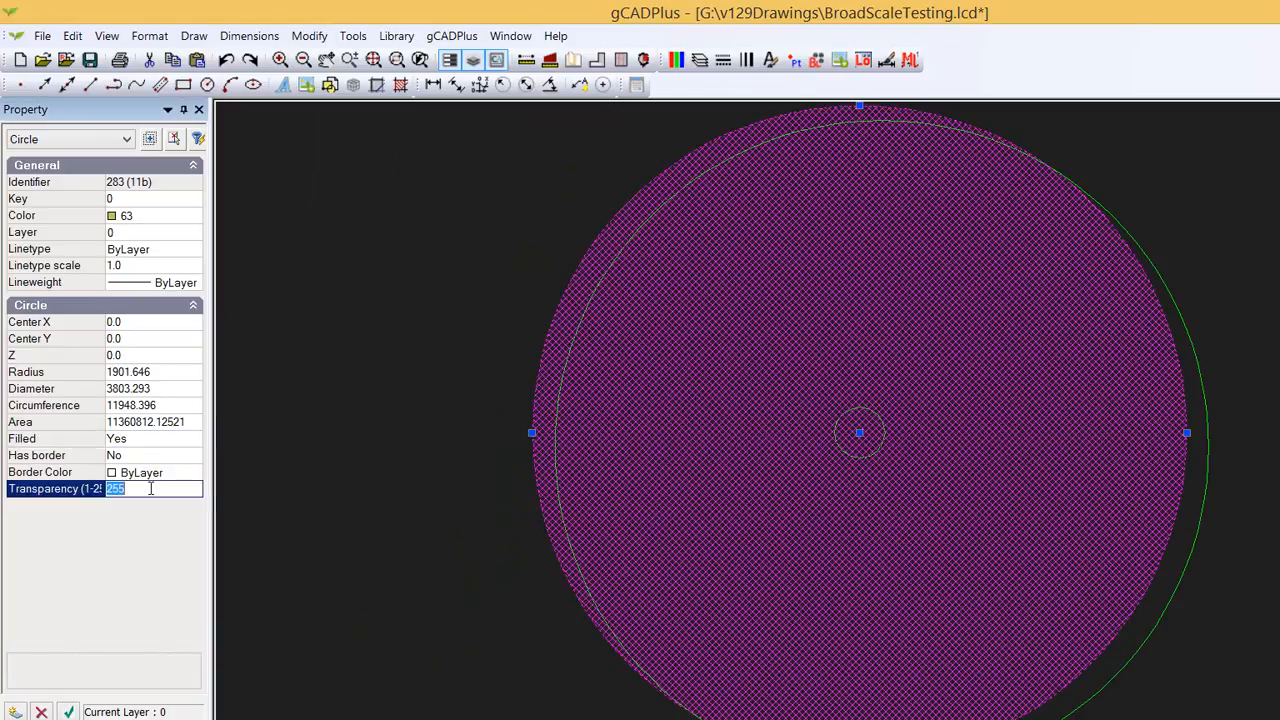
pyautogui.write('100')
pyautogui.rightClick(378, 350)
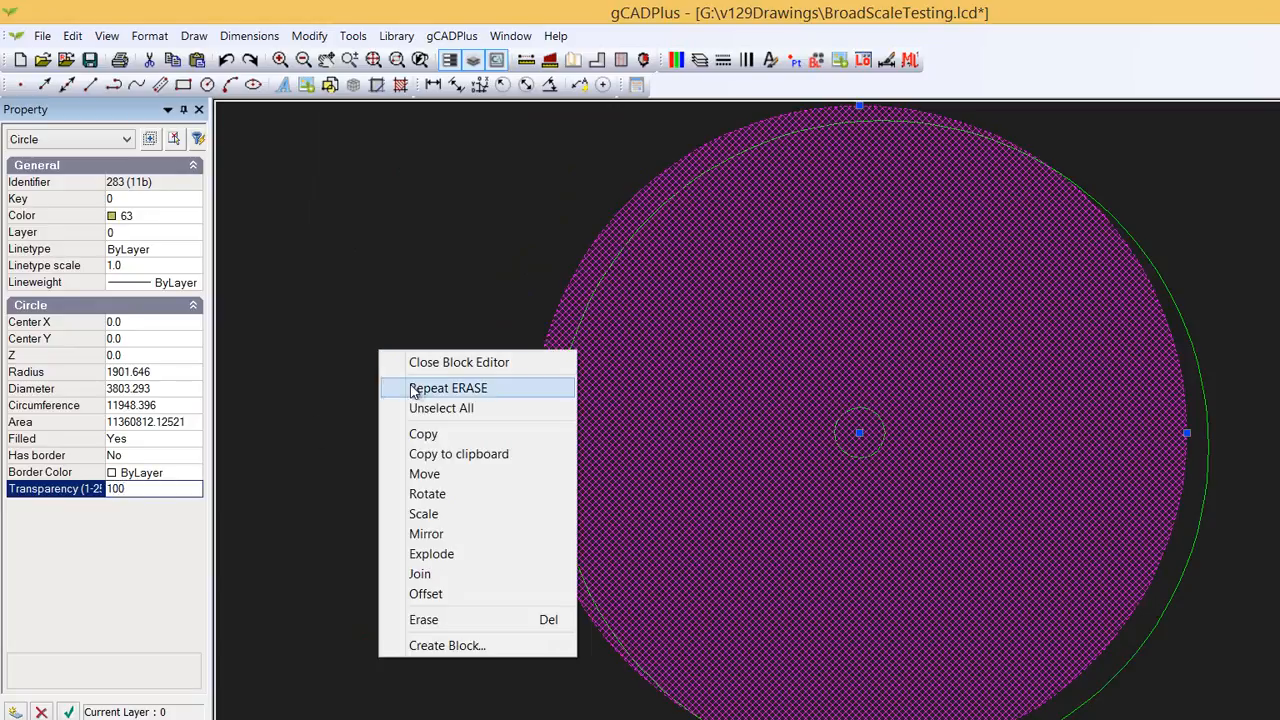
pyautogui.click(432, 365)
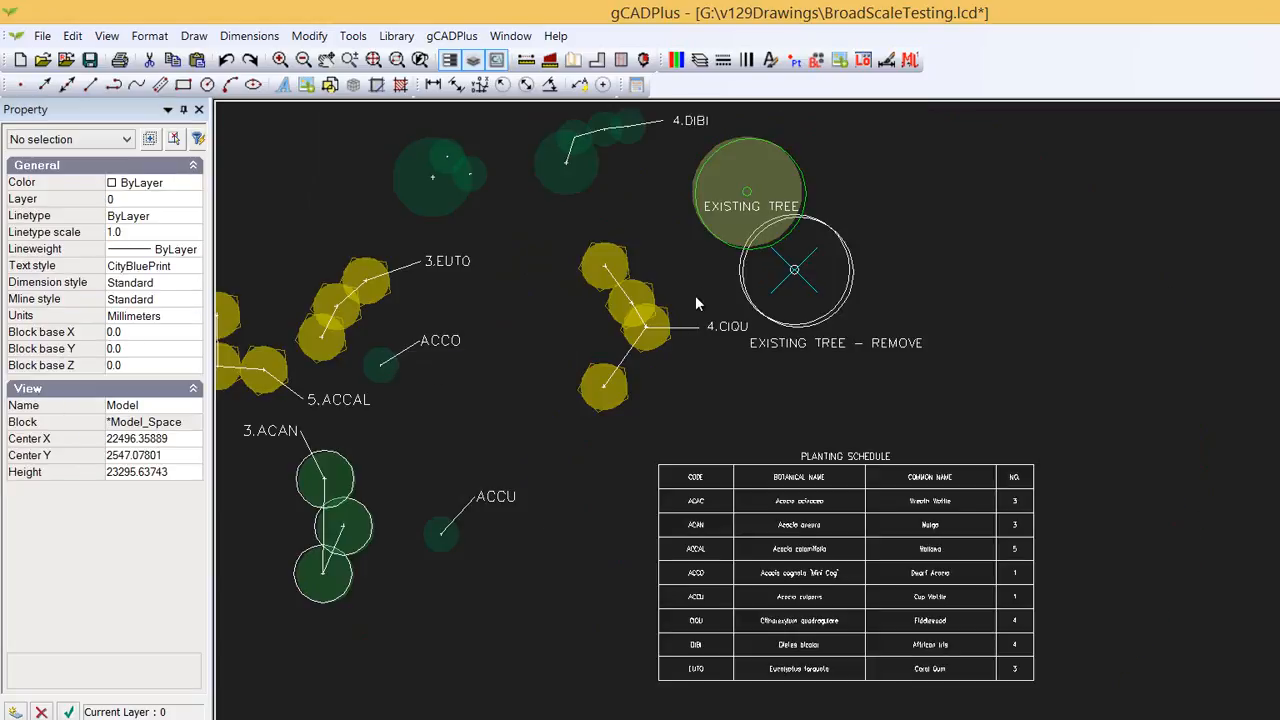
# - Change the drawing background colour to white
pyautogui.click(106, 36)
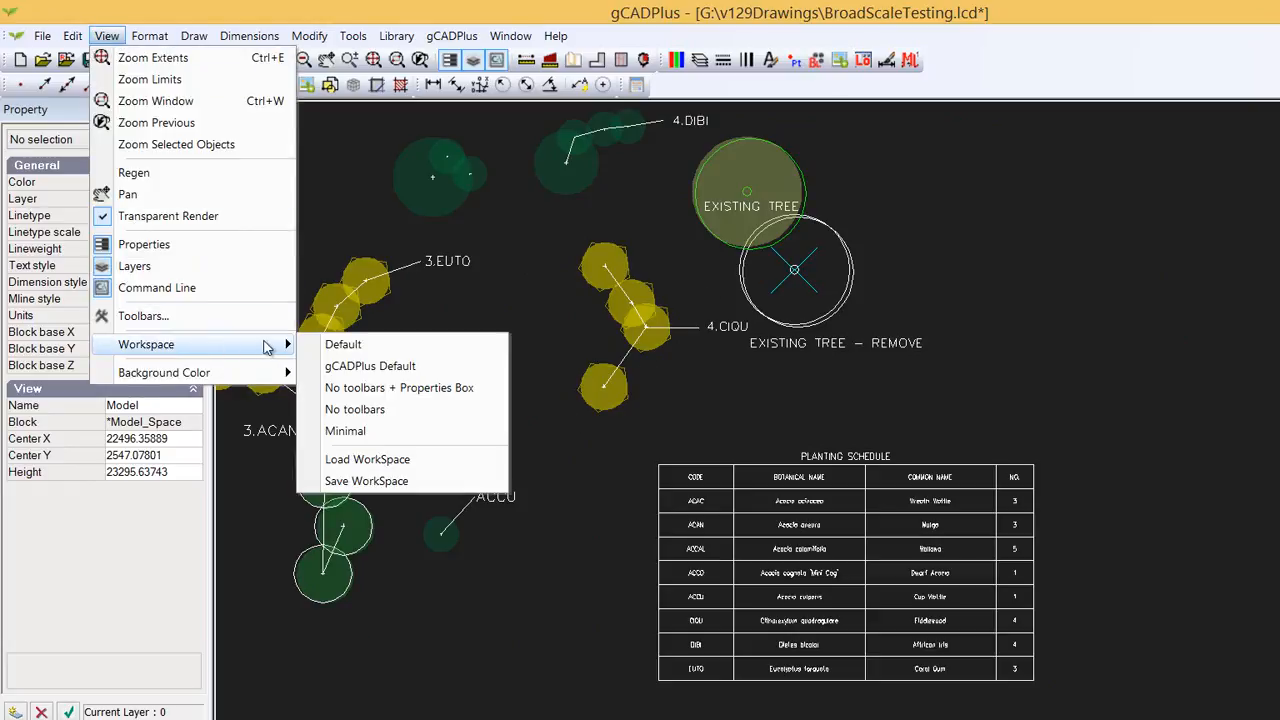
pyautogui.moveTo(279, 375)
pyautogui.click(341, 376)
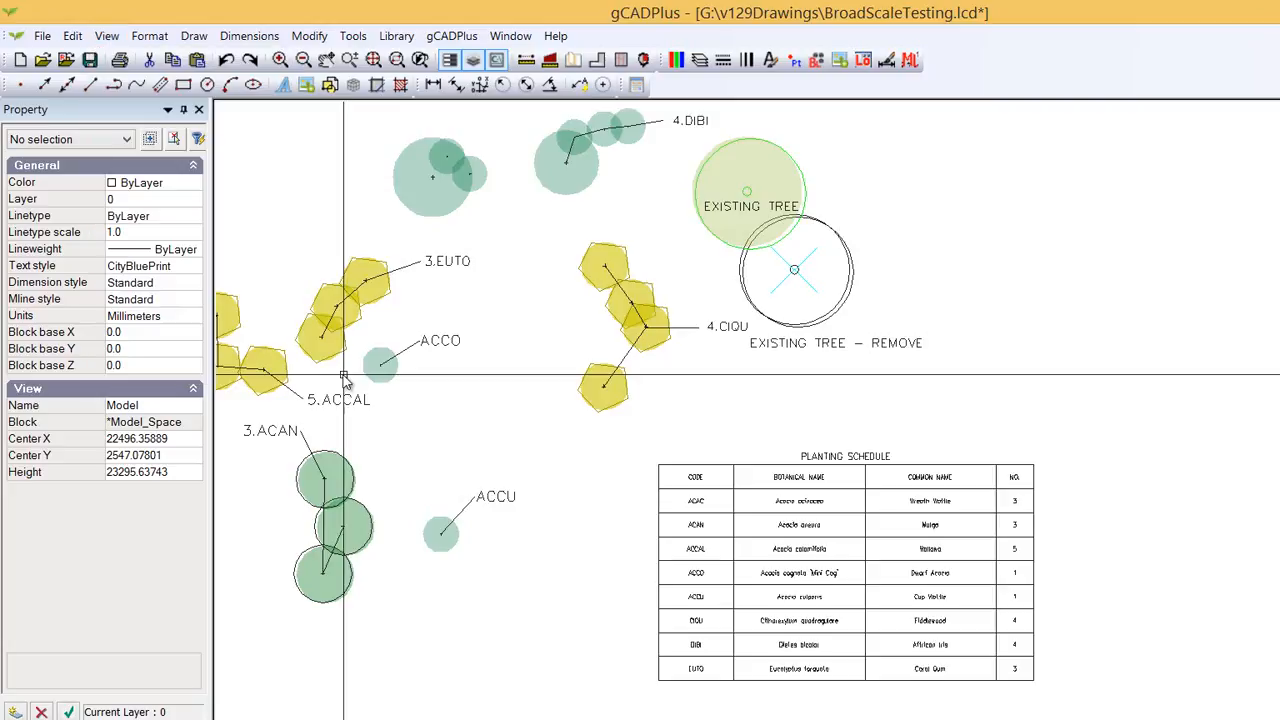
pyautogui.moveTo(491, 347); pyautogui.dragTo(636, 392, button='middle')
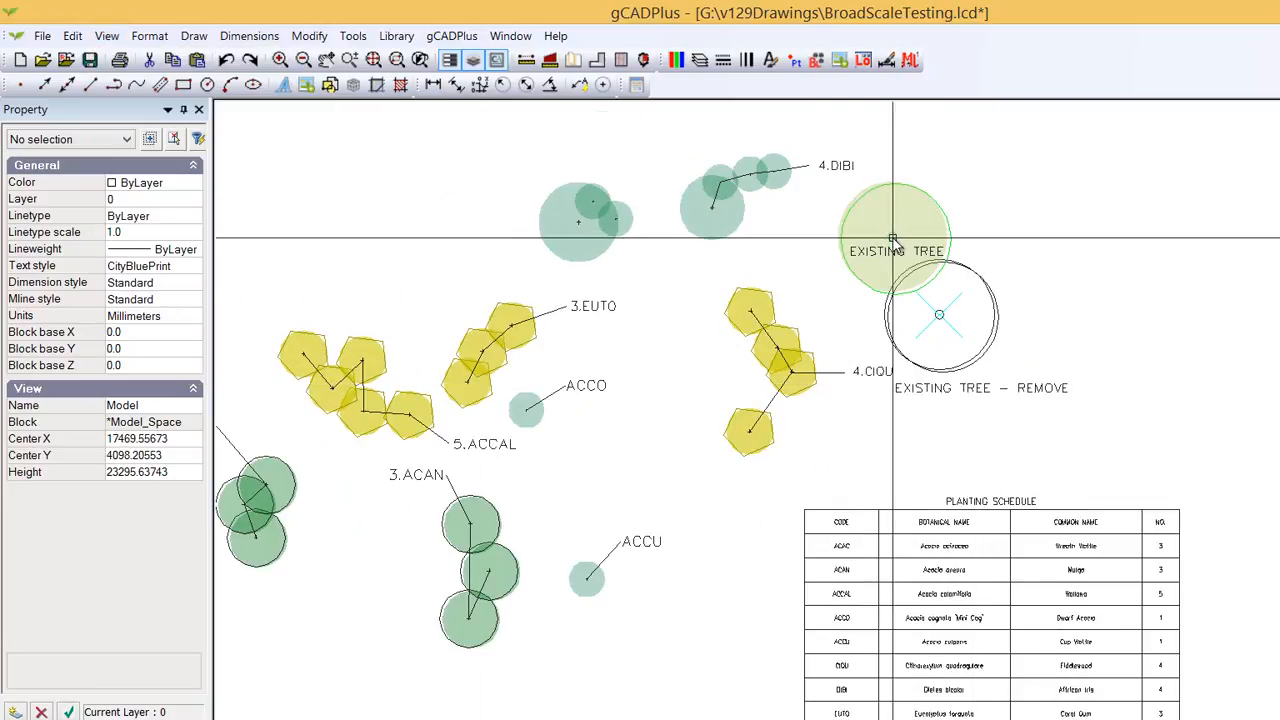